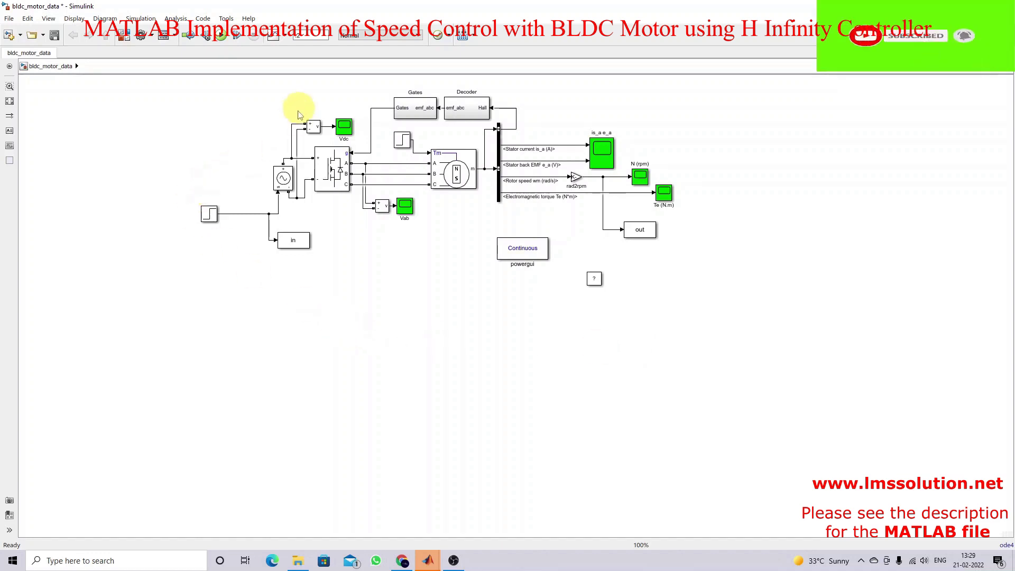
# Point out the inverter, DC source, BLDC motor, Decoder and rad2rpm gain blocks in the model
pyautogui.click(323, 180)
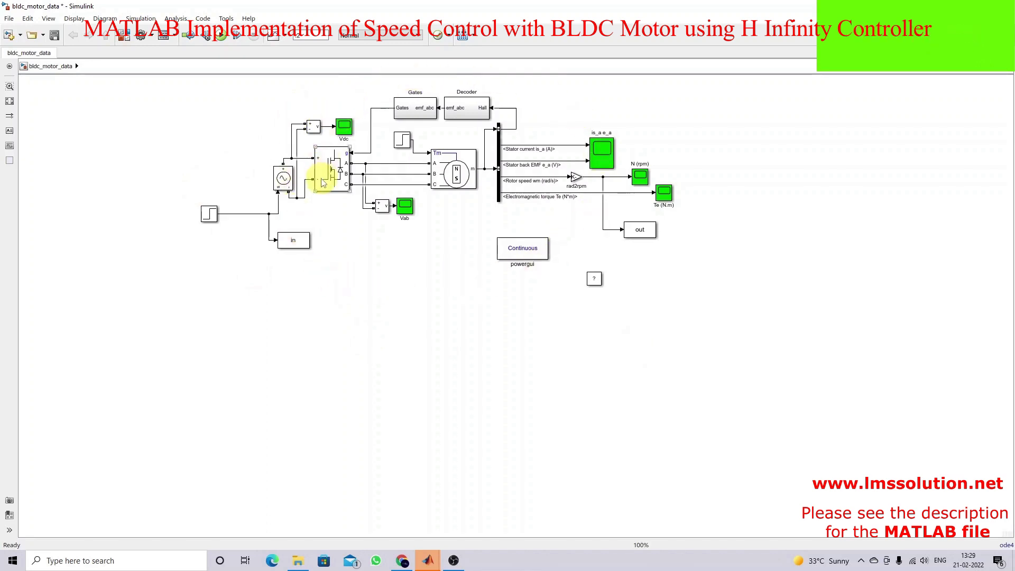
pyautogui.click(323, 203)
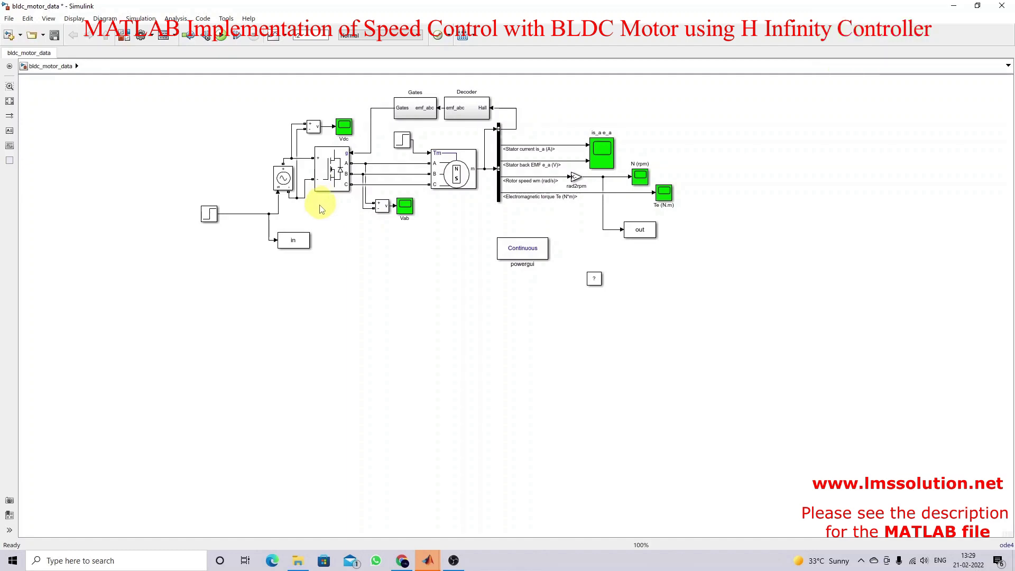
pyautogui.click(284, 180)
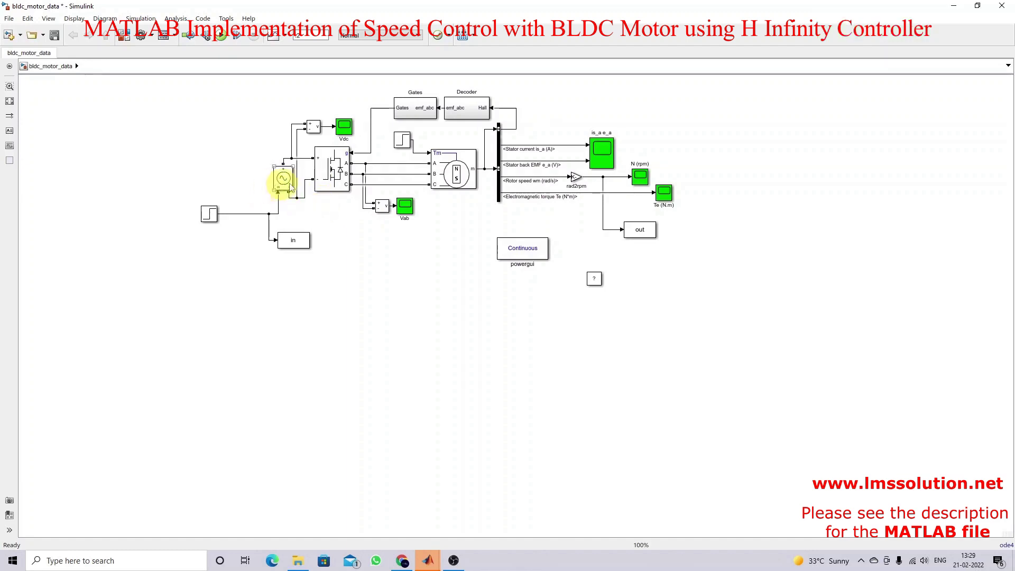
pyautogui.click(385, 188)
pyautogui.click(448, 180)
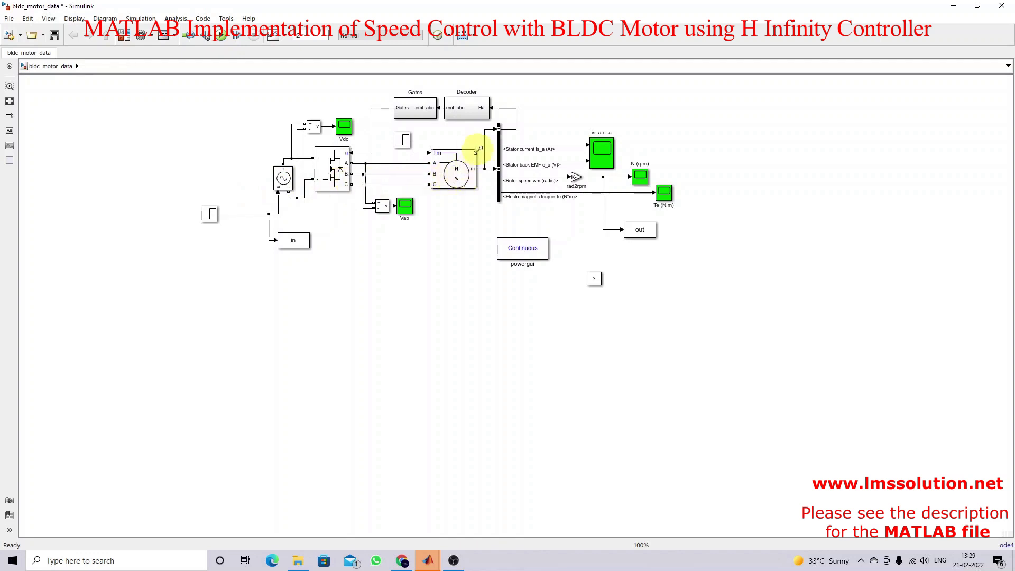
pyautogui.click(490, 139)
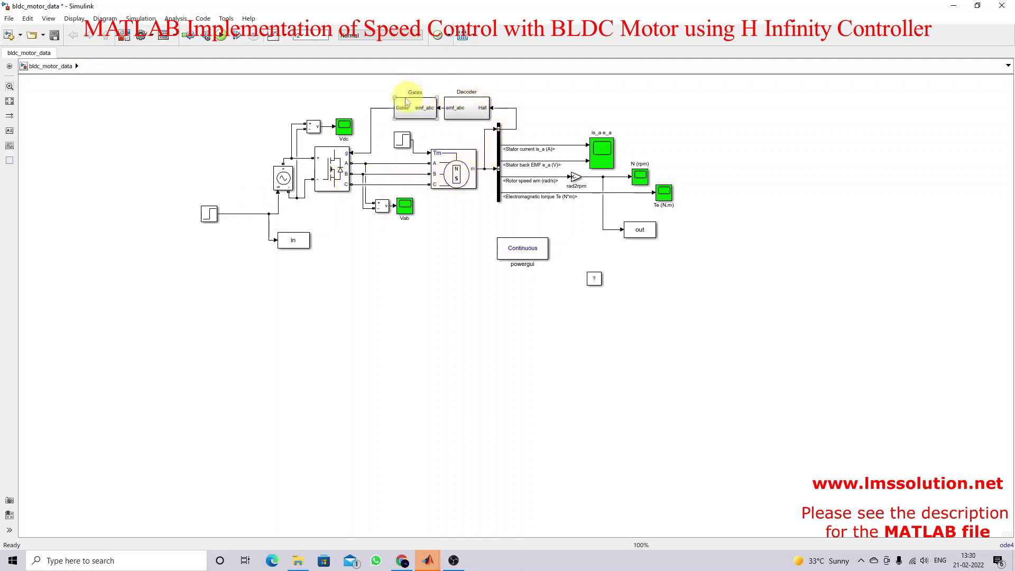
pyautogui.click(452, 119)
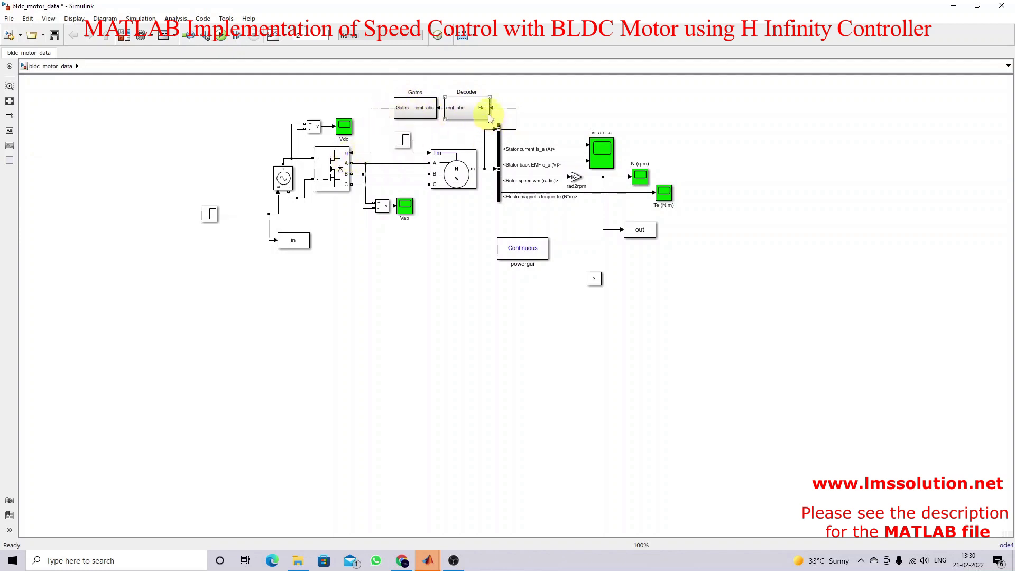
pyautogui.click(572, 177)
pyautogui.click(530, 191)
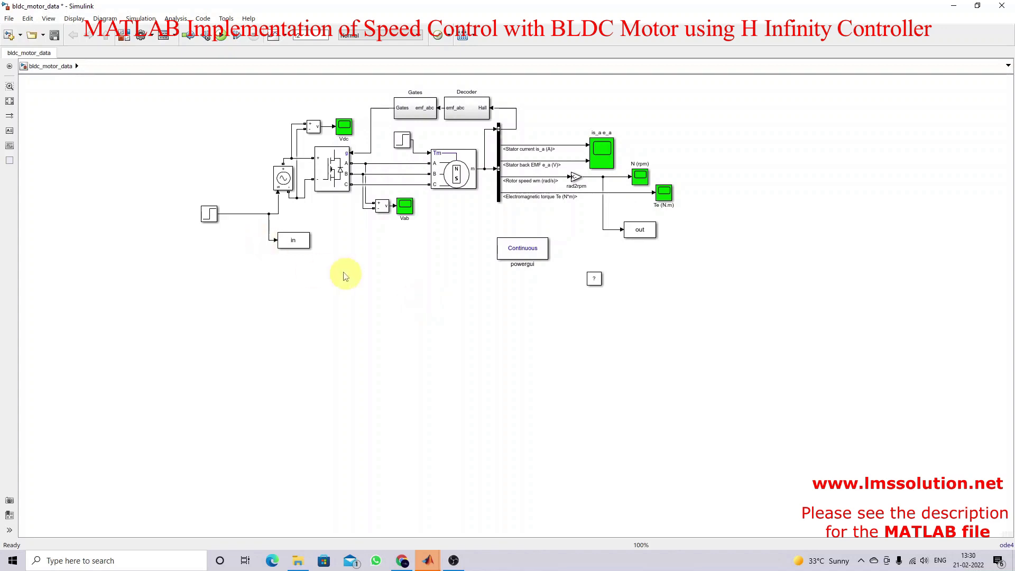
# Mark the input branch line, the in block and the out block with red arrows, then clear them
pyautogui.hotkey('ctrl', 'alt', 'd')
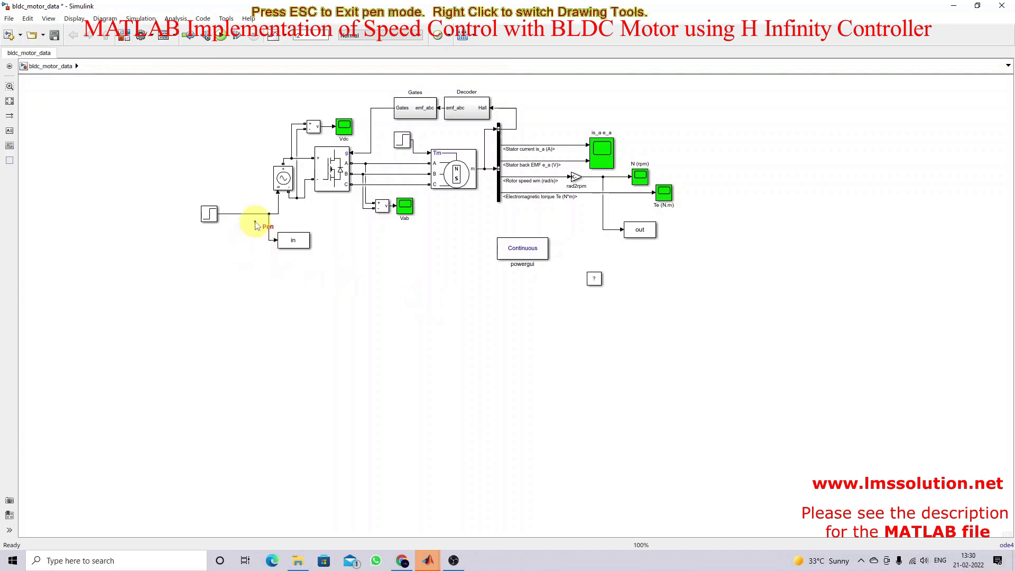
pyautogui.moveTo(249, 227)
pyautogui.mouseDown()
pyautogui.moveTo(254, 216)
pyautogui.moveTo(260, 226)
pyautogui.mouseUp()
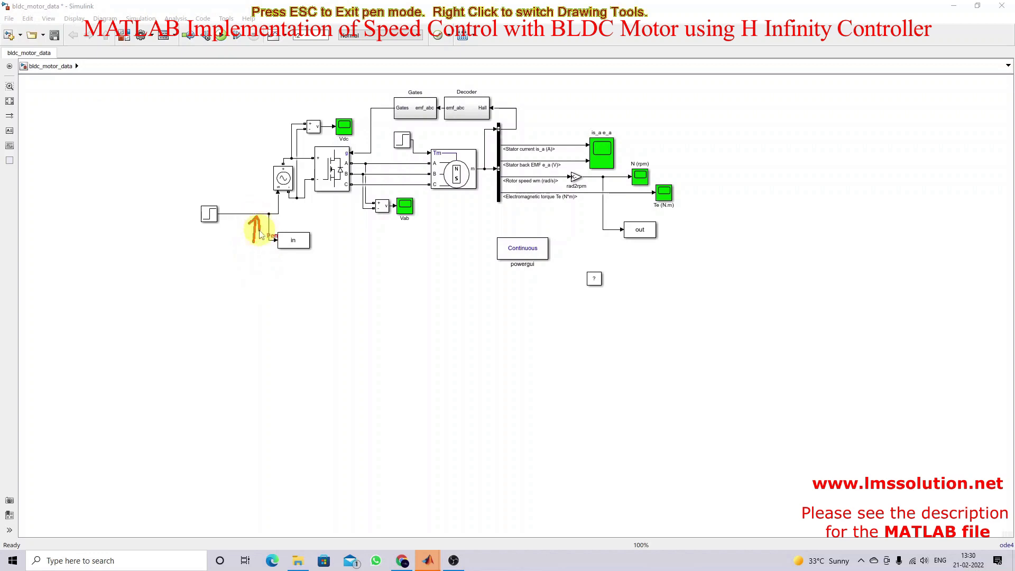
pyautogui.moveTo(297, 271); pyautogui.dragTo(297, 252)
pyautogui.moveTo(297, 253); pyautogui.dragTo(306, 263)
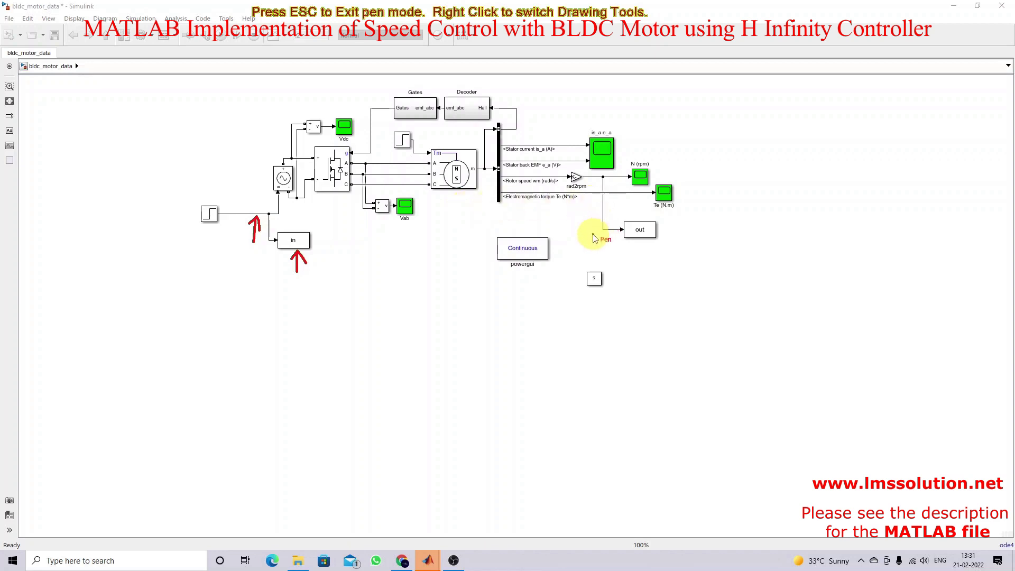
pyautogui.moveTo(606, 181); pyautogui.dragTo(621, 214)
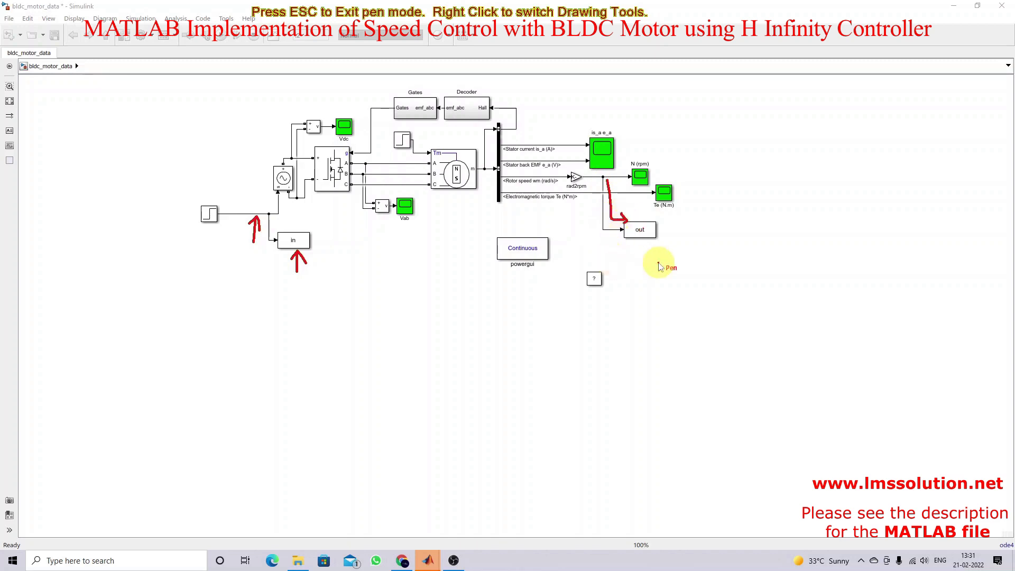
pyautogui.press('Escape')
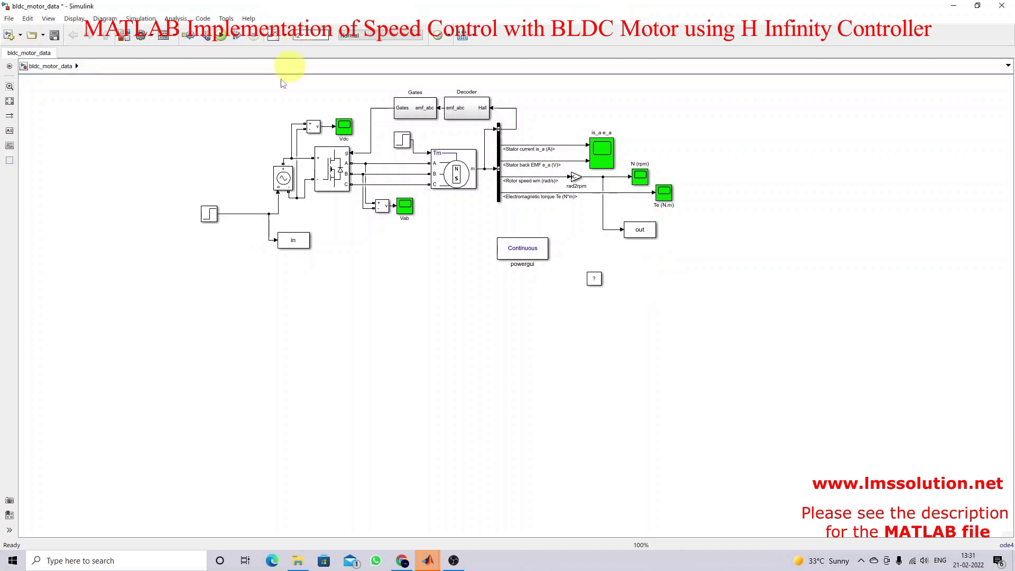
# Set Step1 to step time 1, initial value 300 and final value 500, and apply
pyautogui.click(213, 218)
pyautogui.doubleClick(214, 217)
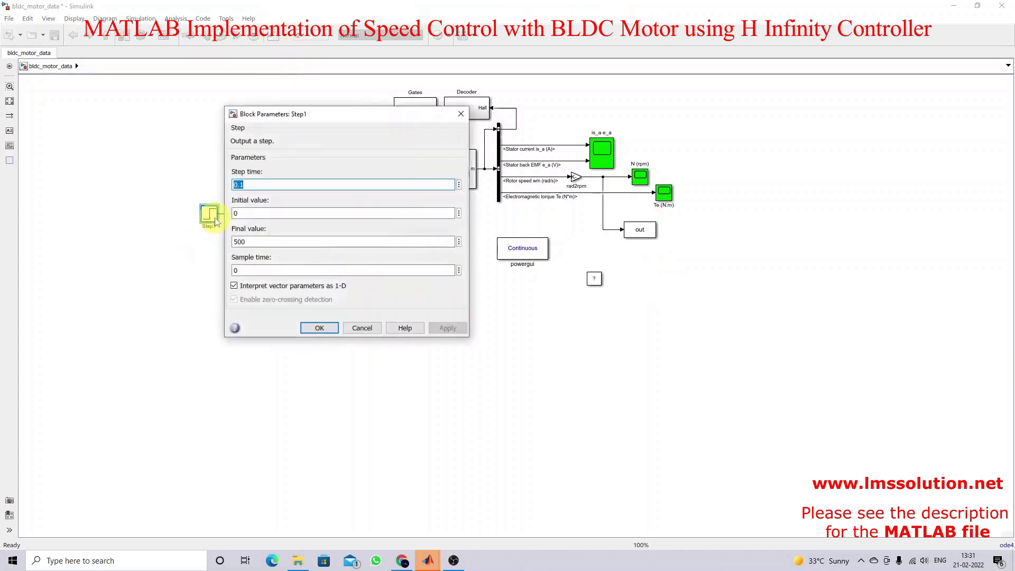
pyautogui.write('1')
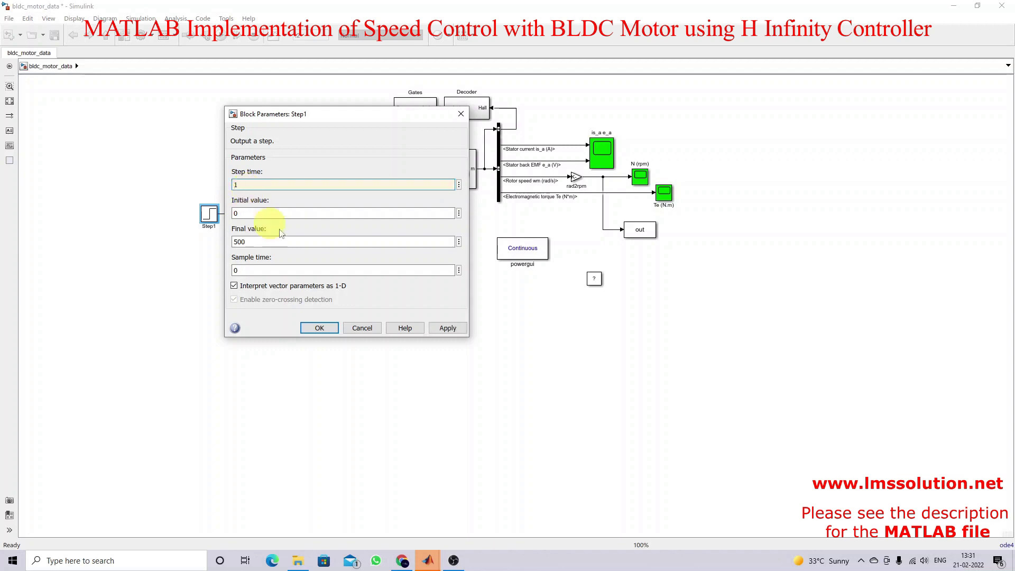
pyautogui.doubleClick(252, 212)
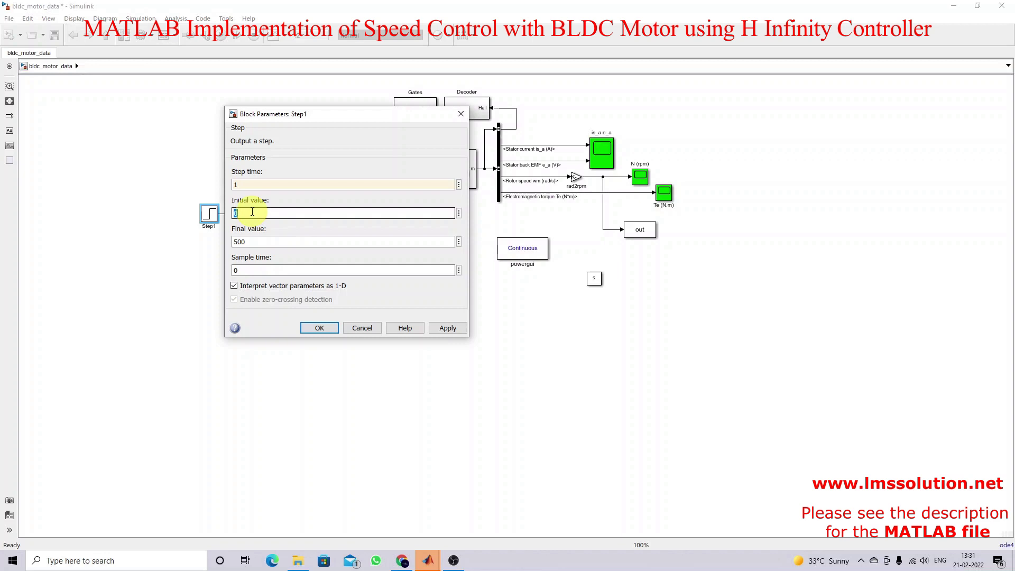
pyautogui.write('300')
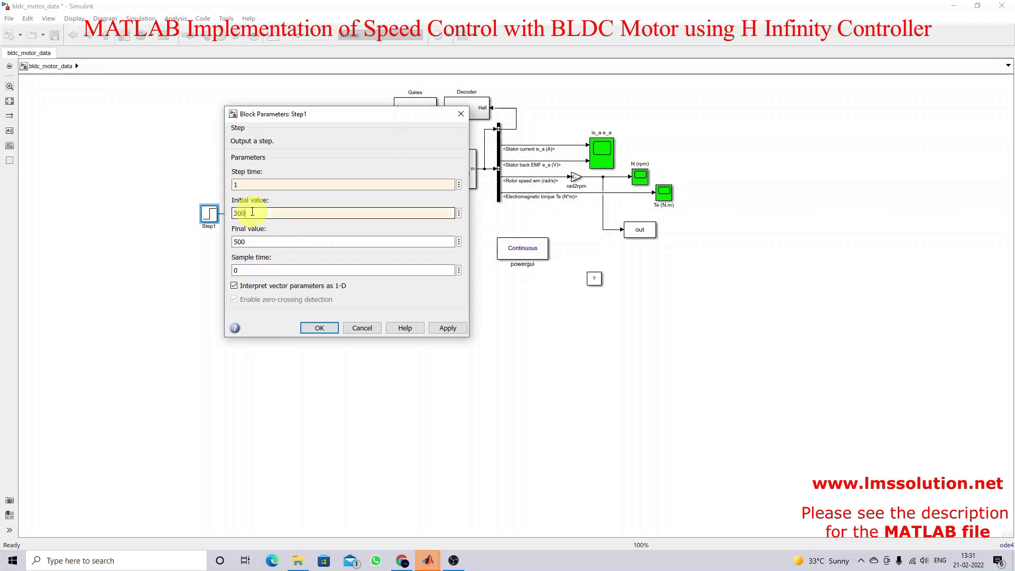
pyautogui.doubleClick(254, 241)
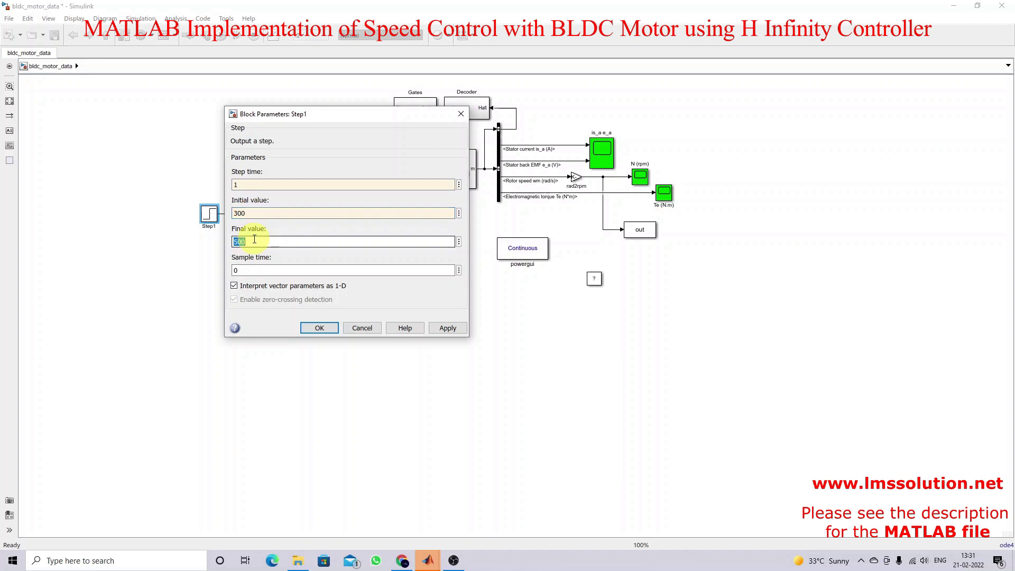
pyautogui.doubleClick(241, 186)
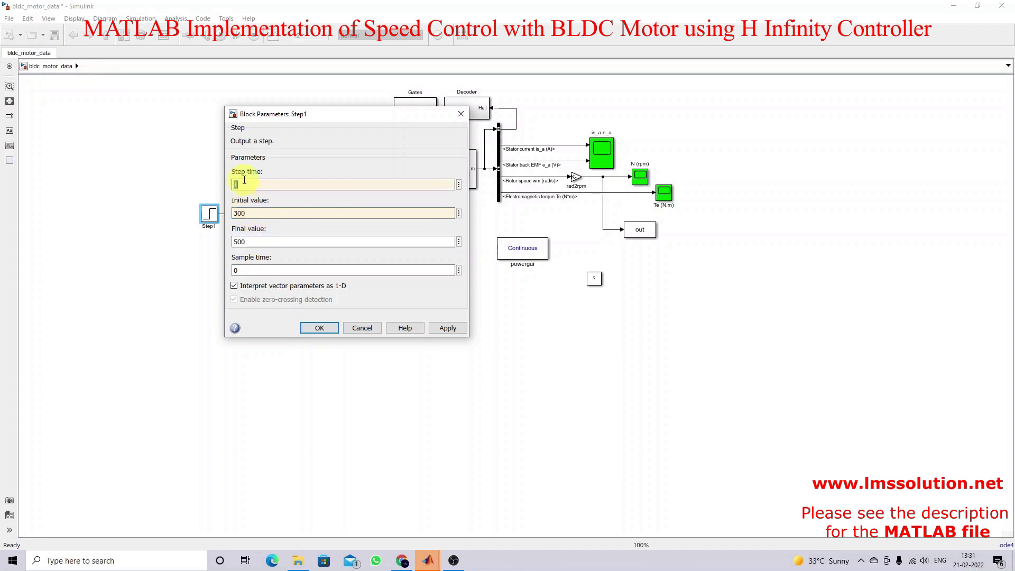
pyautogui.doubleClick(244, 212)
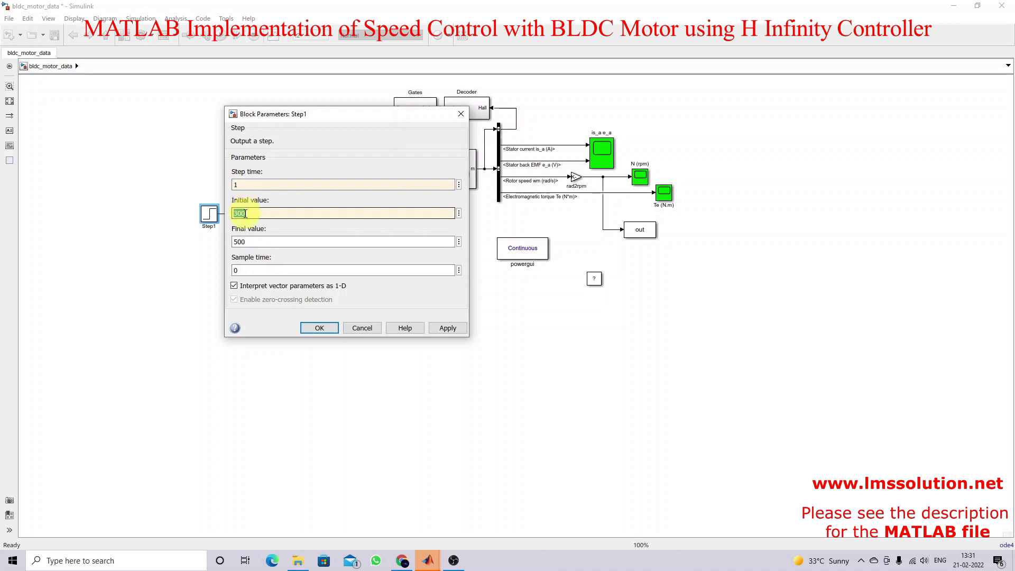
pyautogui.click(450, 328)
pyautogui.click(333, 328)
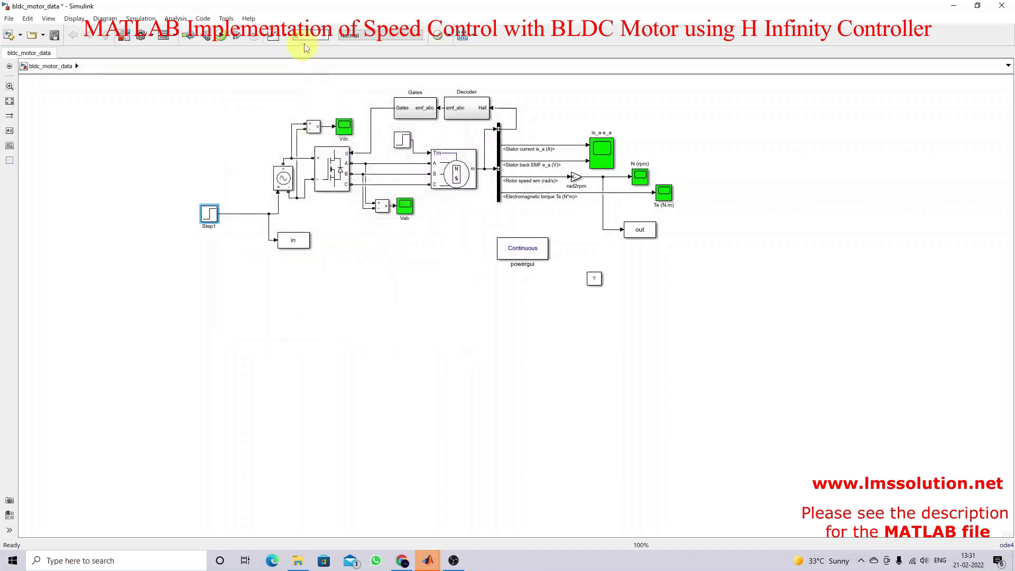
# Run the simulation, fit the full 0–2 s rotor speed trace in the N (rpm) scope, then return to MATLAB
pyautogui.click(220, 37)
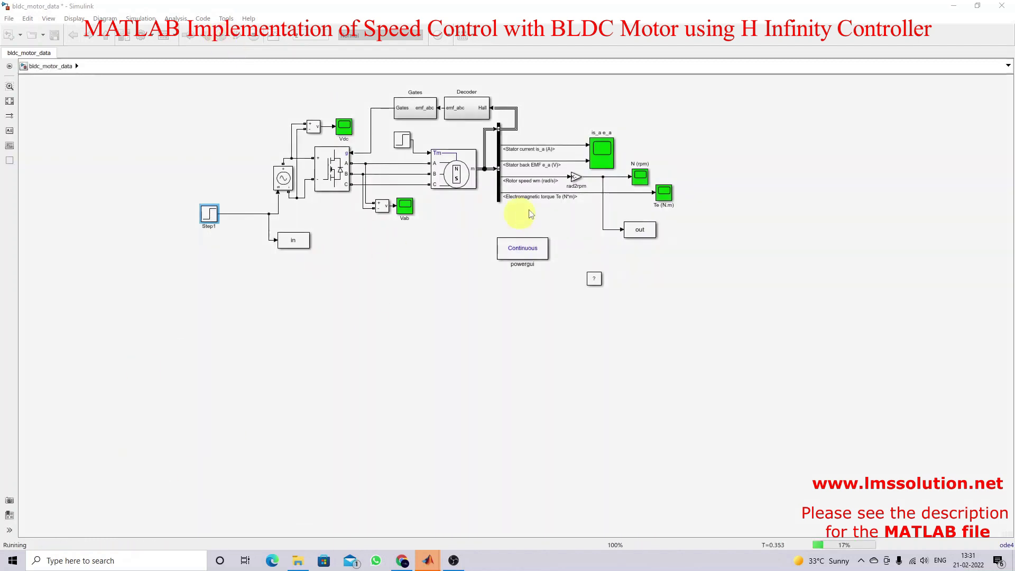
pyautogui.click(641, 178)
pyautogui.doubleClick(642, 179)
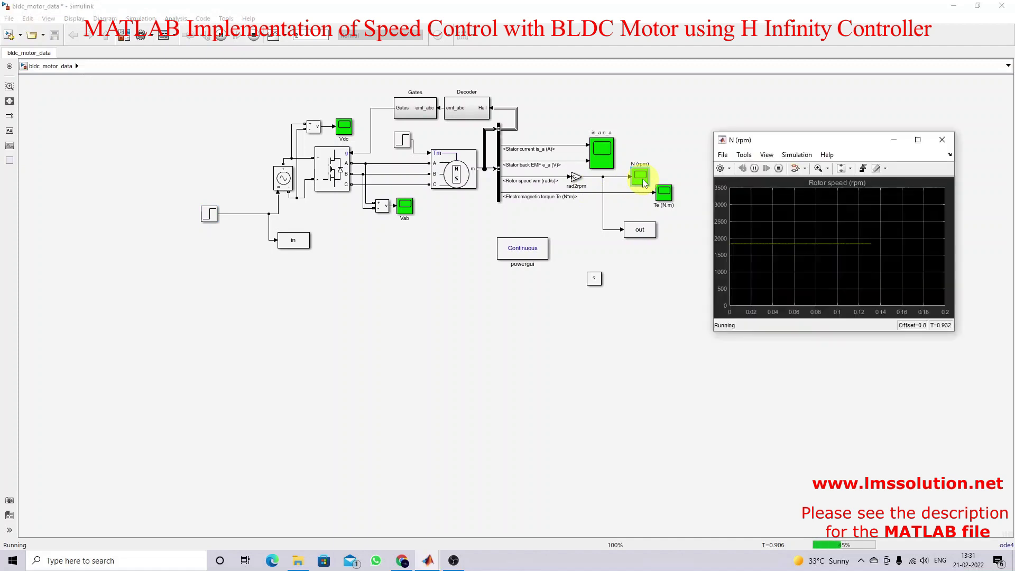
pyautogui.click(841, 168)
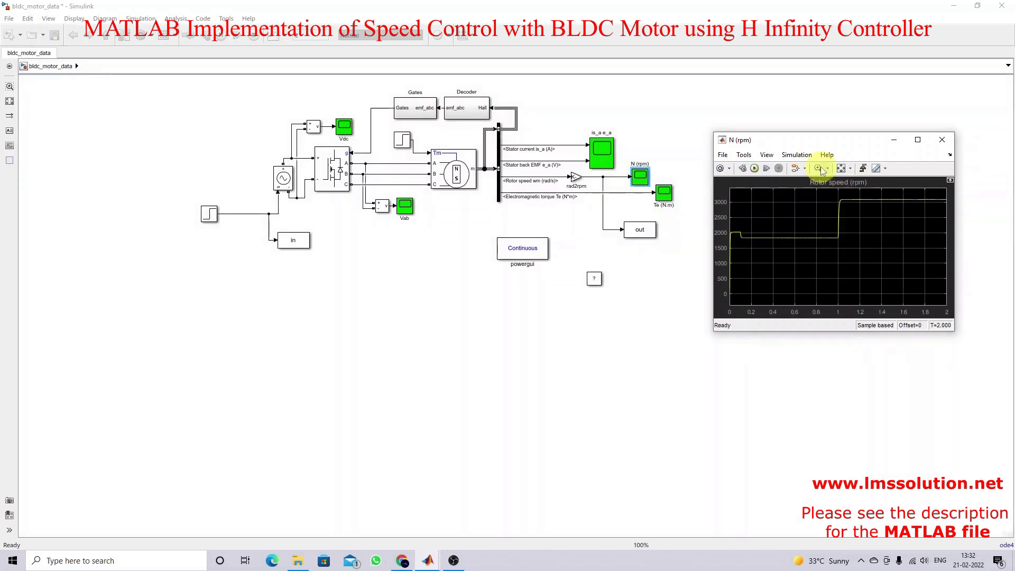
pyautogui.moveTo(437, 564)
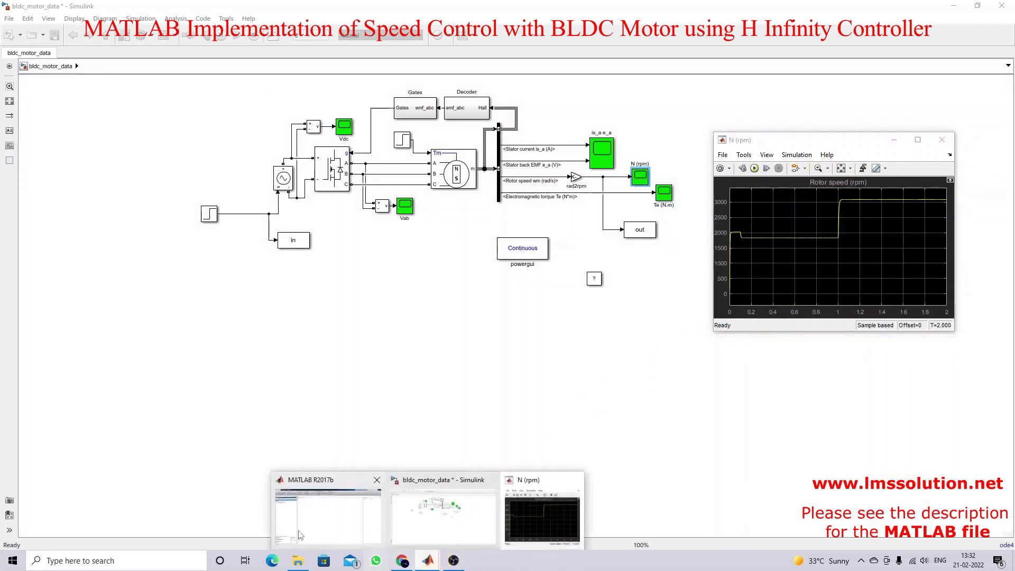
pyautogui.click(302, 517)
# Check the in and out workspace variables and launch System Identification with ident
pyautogui.click(883, 214)
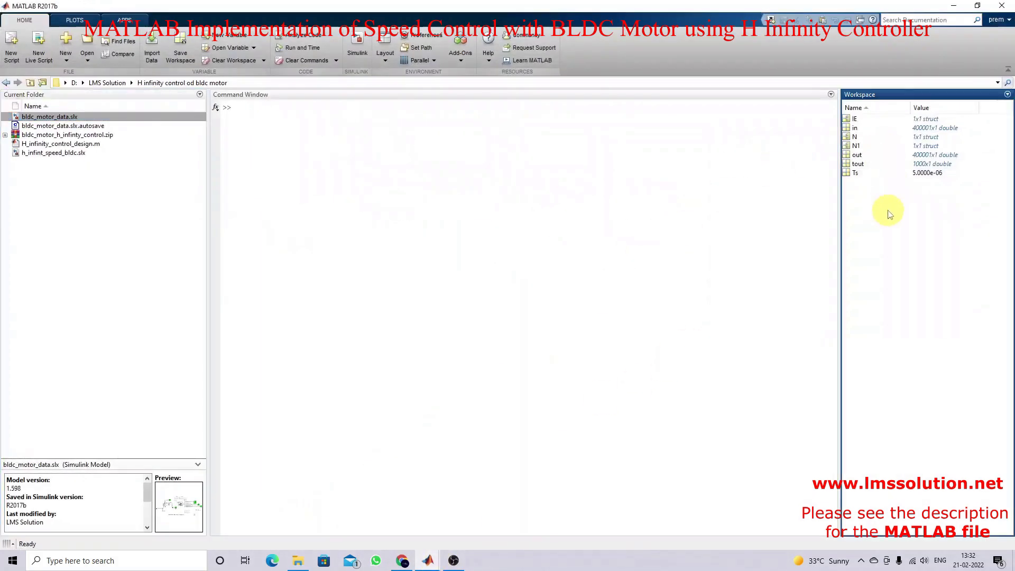
pyautogui.click(855, 127)
pyautogui.click(856, 155)
pyautogui.click(256, 112)
pyautogui.write('ident')
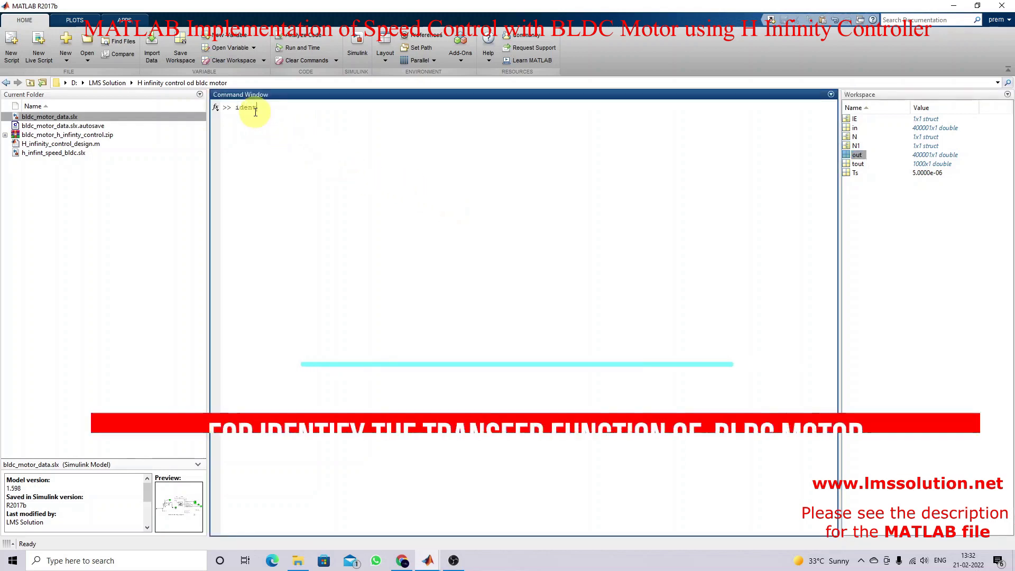
pyautogui.press('Return')
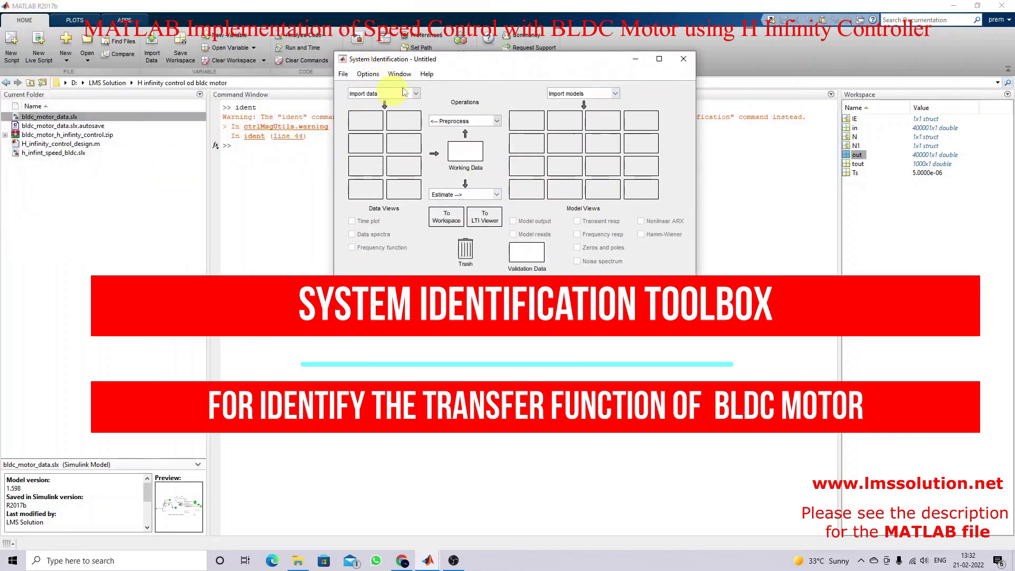
# Choose Time domain data from the Import data list
pyautogui.moveTo(395, 59); pyautogui.dragTo(406, 70)
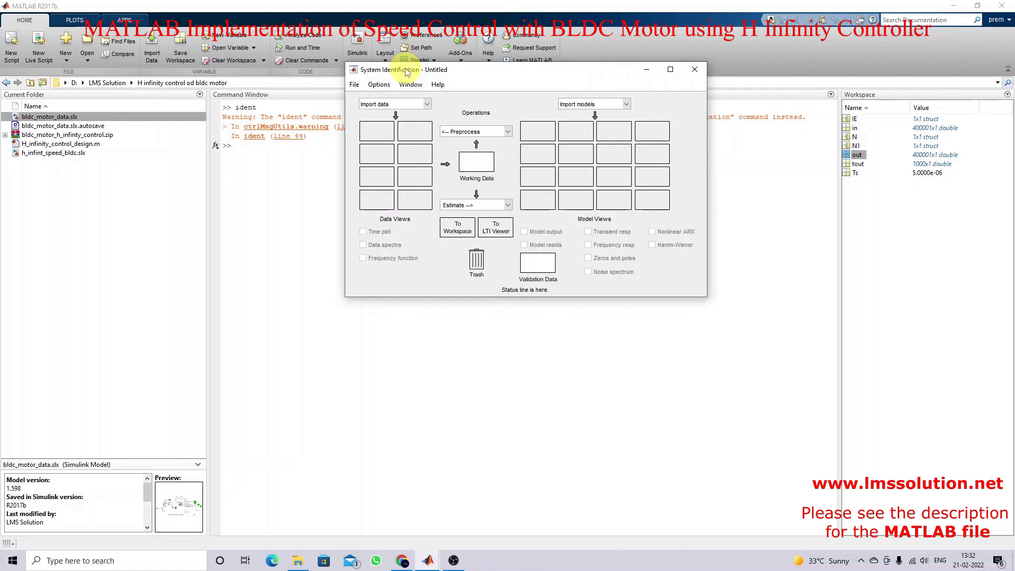
pyautogui.click(382, 105)
pyautogui.click(383, 105)
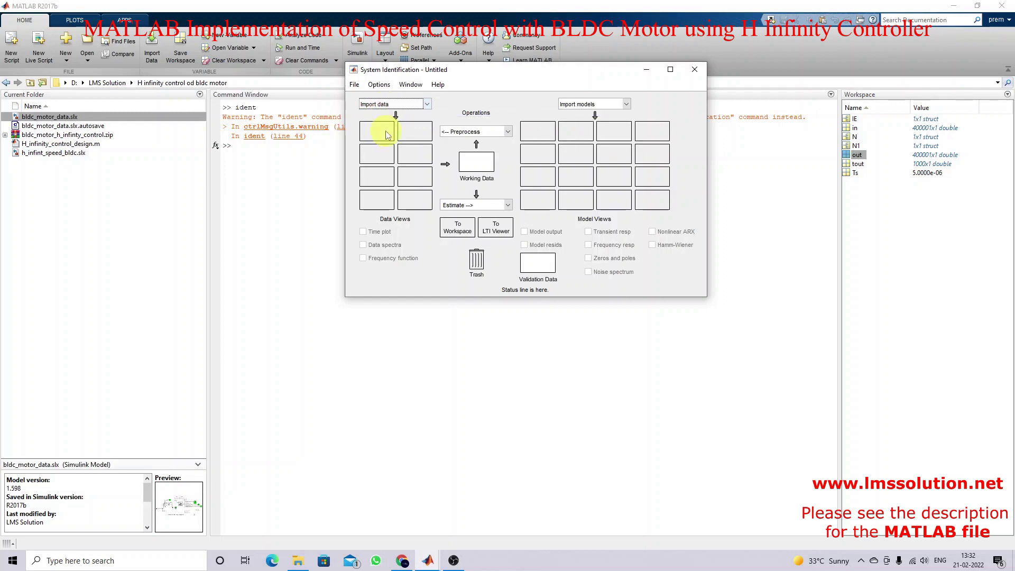
pyautogui.click(394, 106)
pyautogui.click(389, 128)
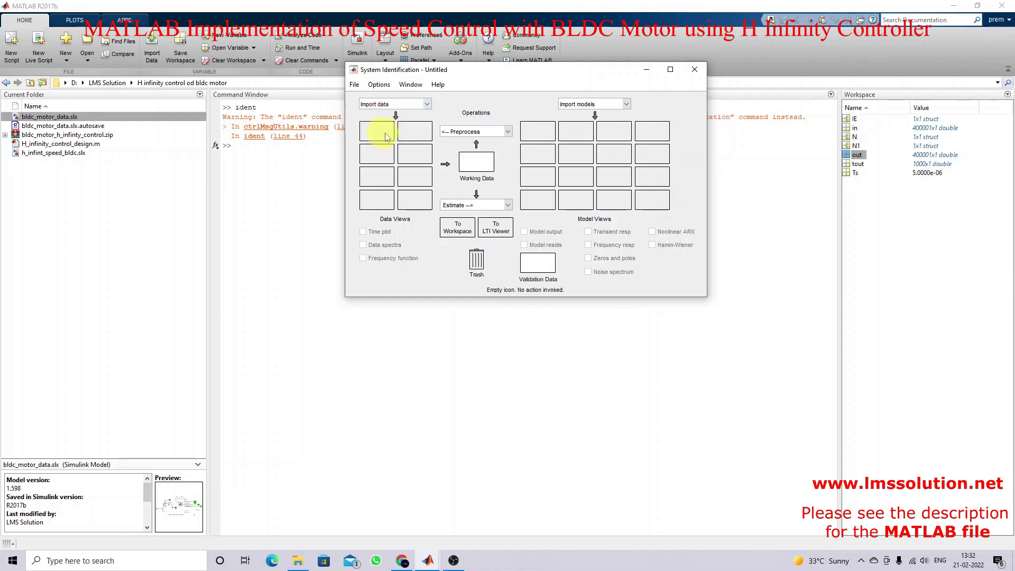
pyautogui.click(376, 105)
pyautogui.click(383, 121)
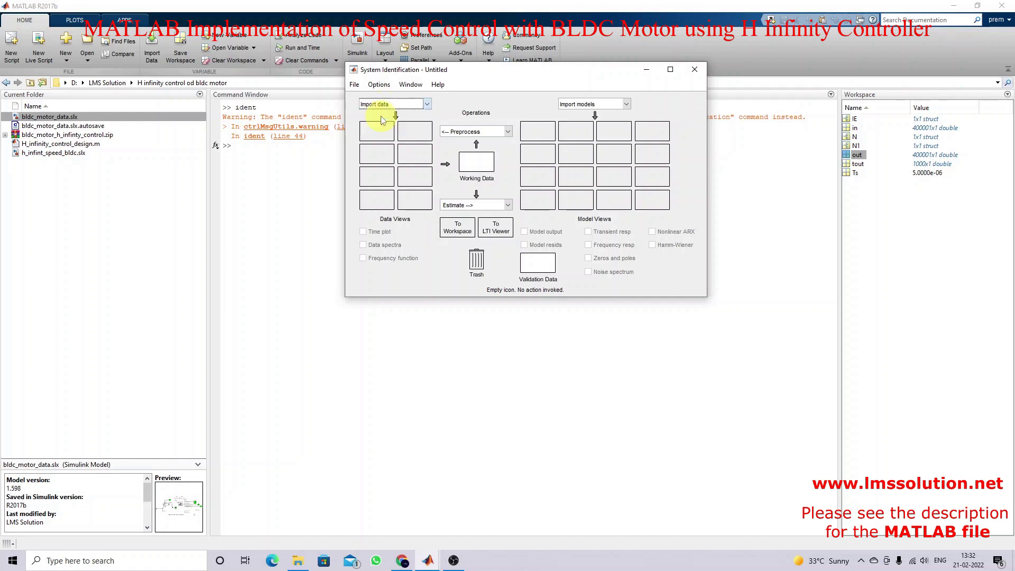
pyautogui.click(389, 104)
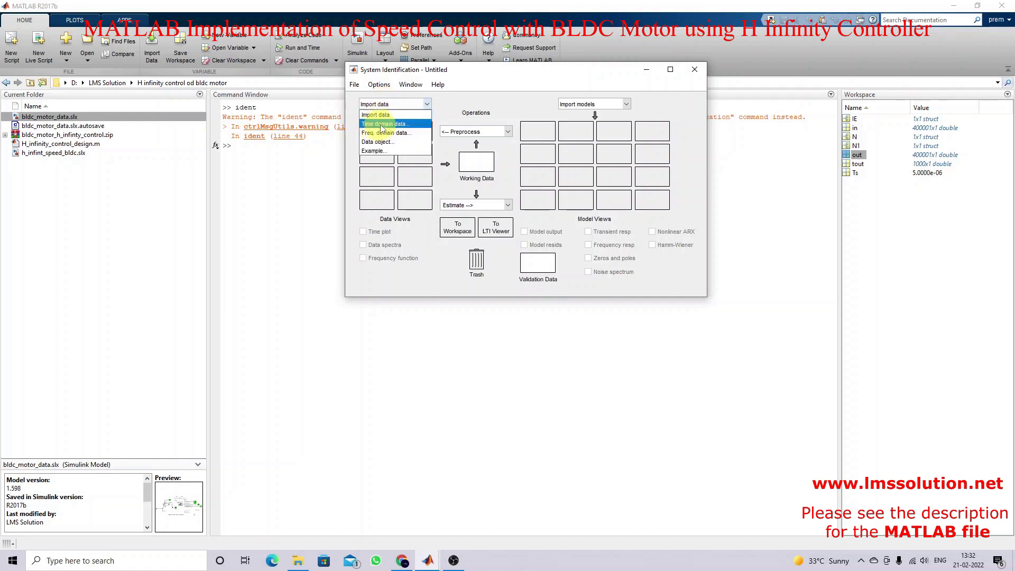
pyautogui.click(382, 128)
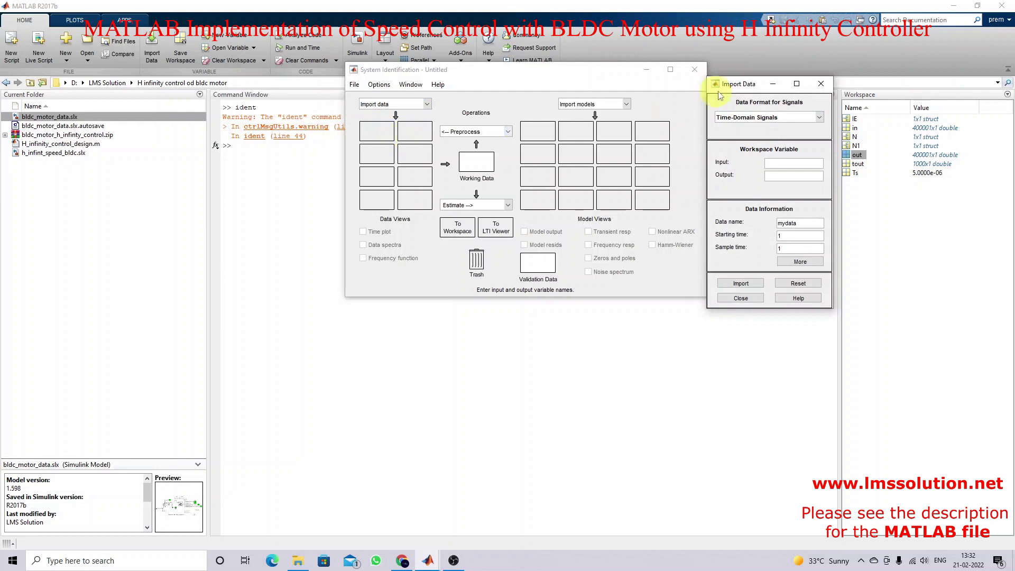
# Import in and out with starting time 0 and sample time 0, which is rejected
pyautogui.moveTo(749, 85); pyautogui.dragTo(506, 97)
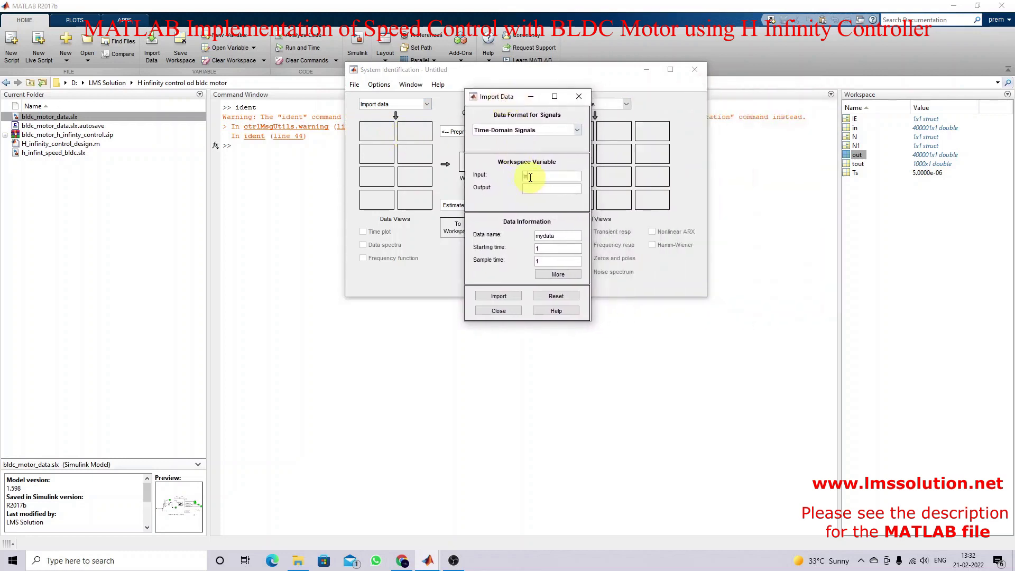
pyautogui.doubleClick(534, 248)
pyautogui.write('0')
pyautogui.press('Tab')
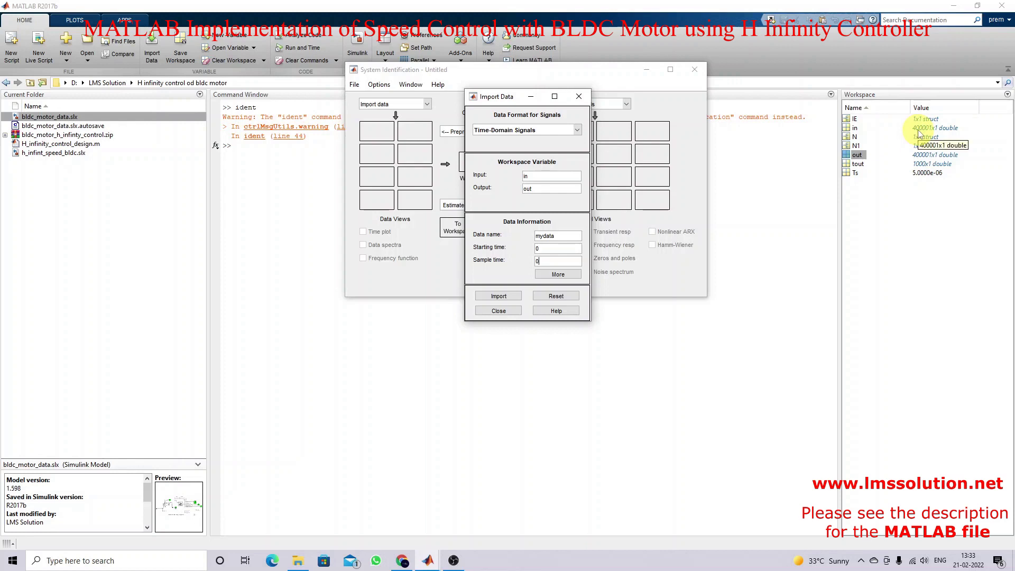
pyautogui.click(337, 233)
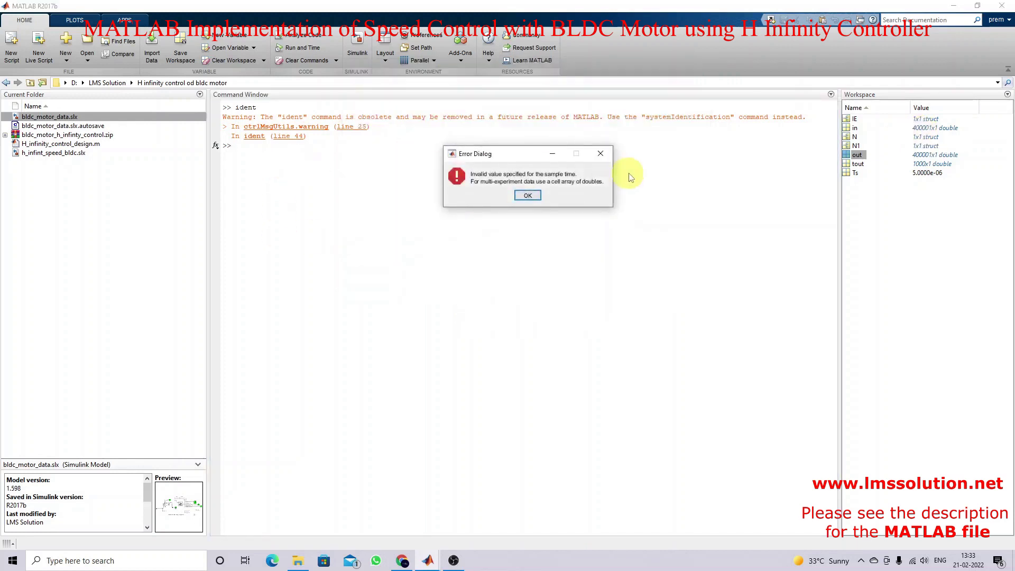
# Dismiss the sample time error and paste 2/40000 = 5.0000e-05 as the import sample time
pyautogui.click(601, 153)
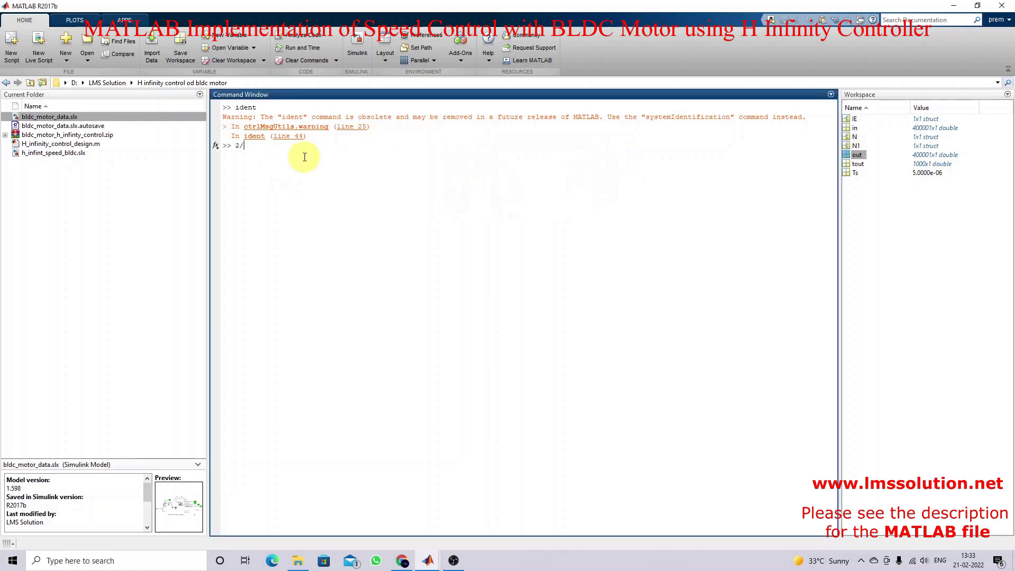
pyautogui.write('2/40000')
pyautogui.press('Return')
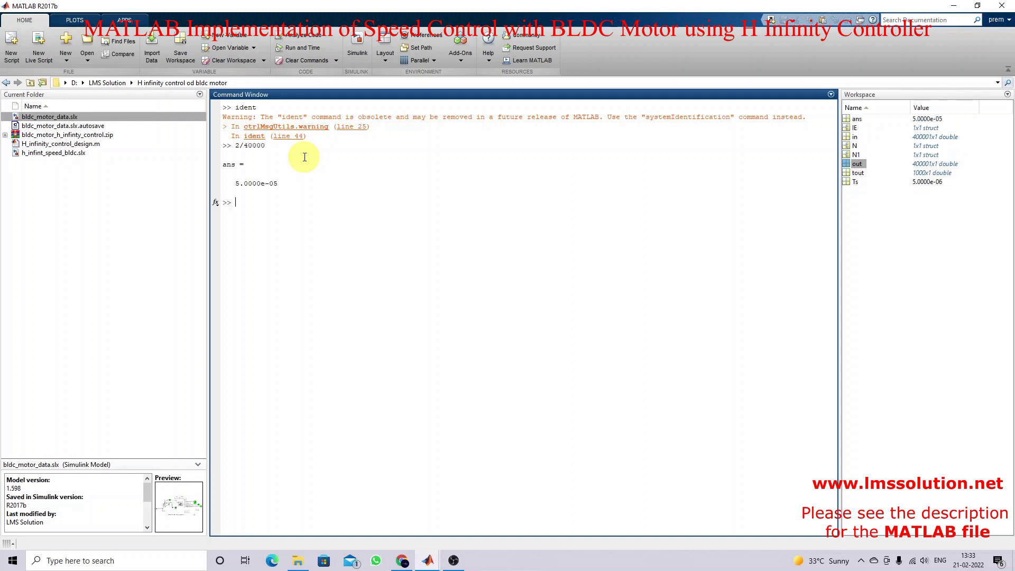
pyautogui.moveTo(236, 184); pyautogui.dragTo(289, 184)
pyautogui.hotkey('ctrl', 'c')
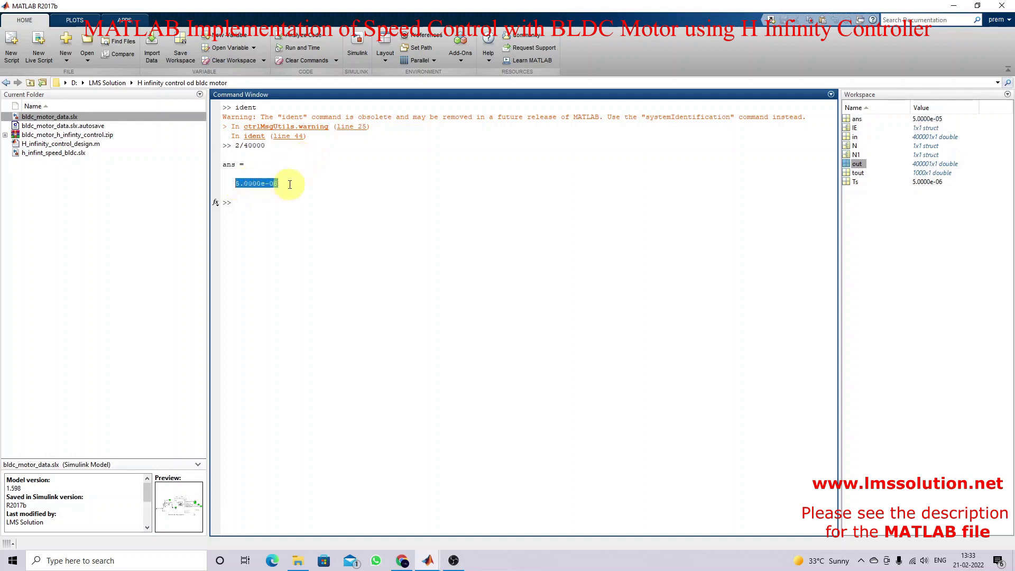
pyautogui.click(428, 561)
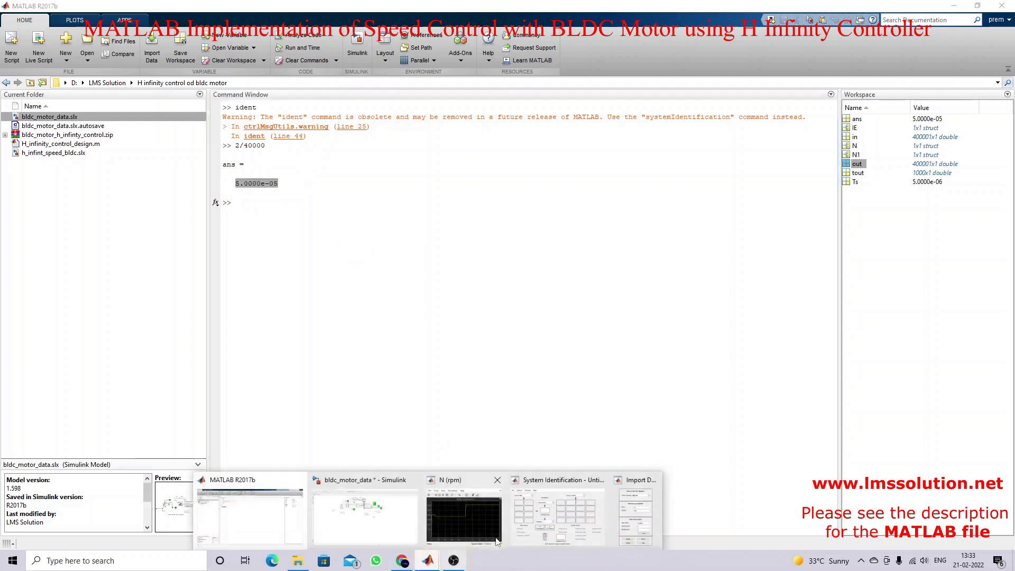
pyautogui.click(613, 512)
pyautogui.hotkey('ctrl', 'v')
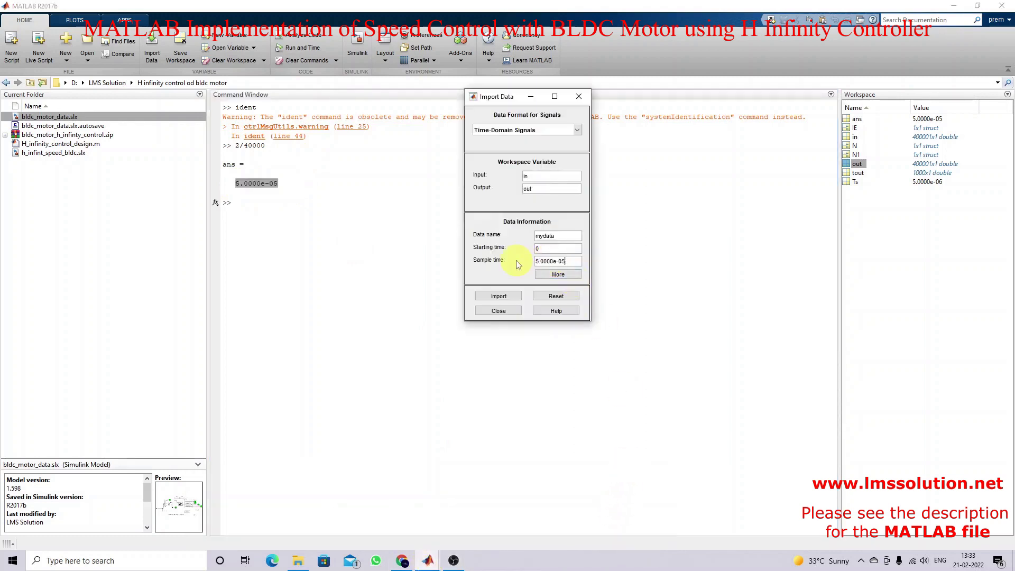
pyautogui.click(556, 275)
# Name the channels in and out, import mydata, and return to the System Identification window
pyautogui.click(657, 175)
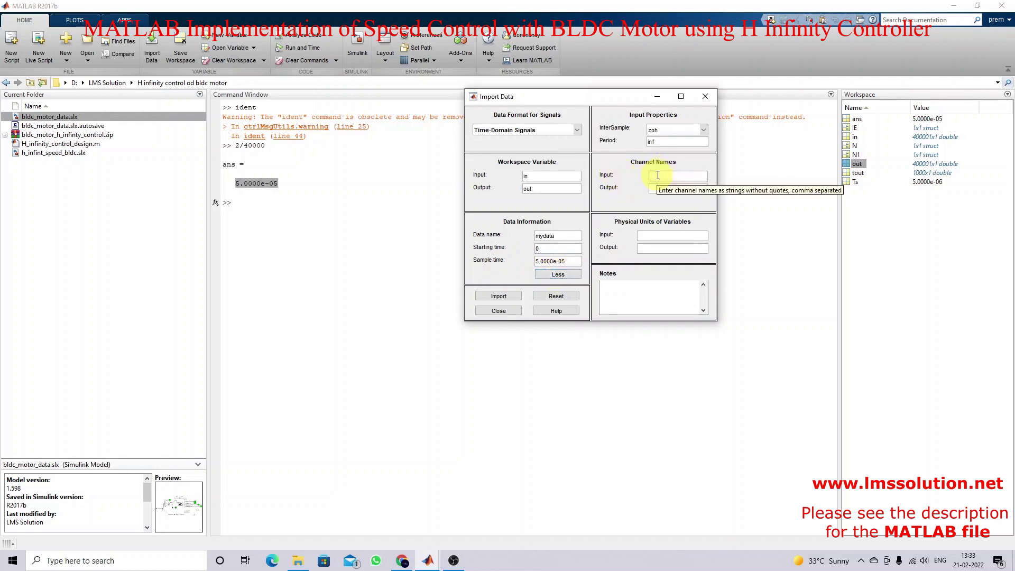
pyautogui.write('in')
pyautogui.click(660, 189)
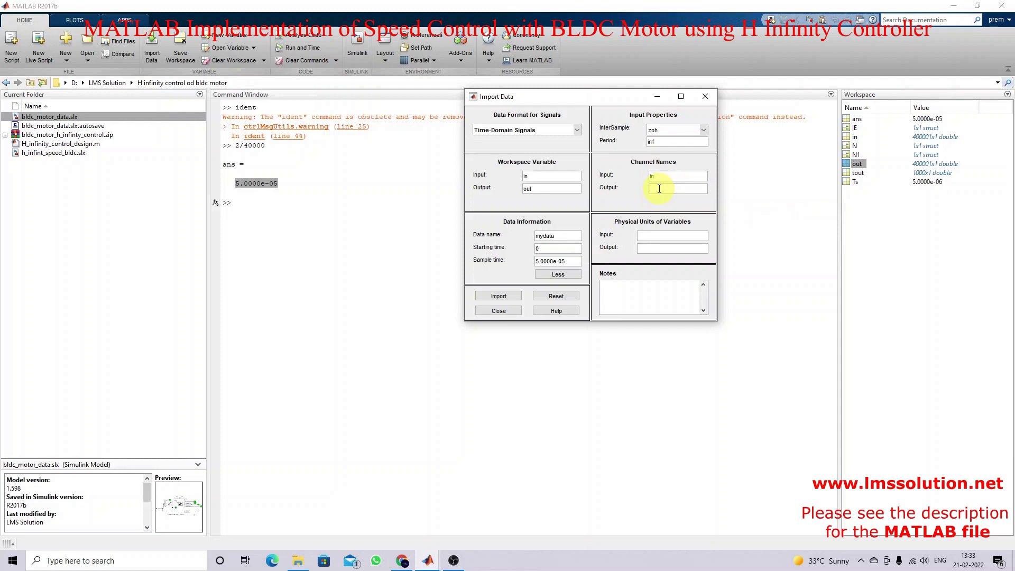
pyautogui.write('out')
pyautogui.click(504, 297)
pyautogui.click(428, 560)
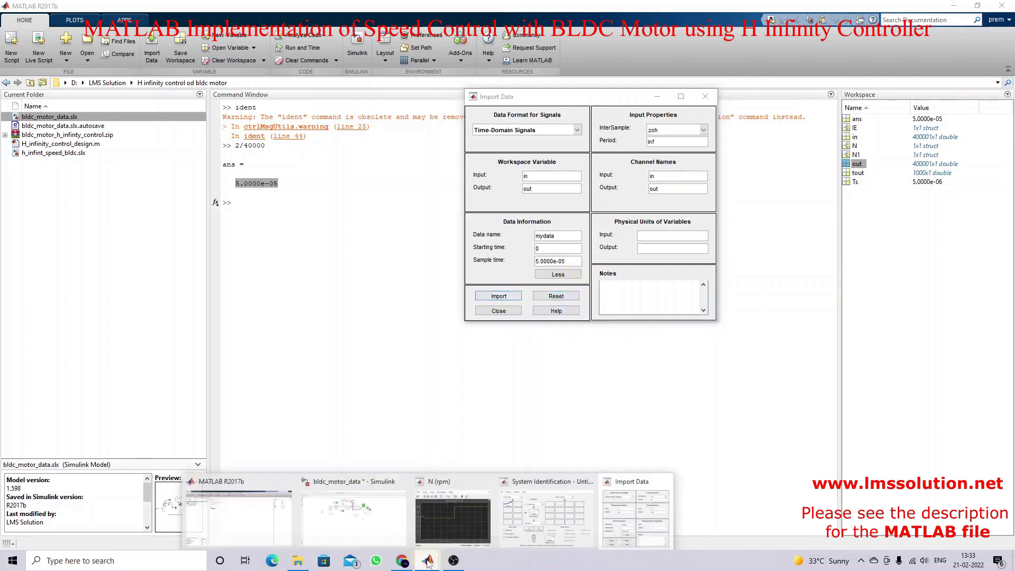
pyautogui.click(547, 513)
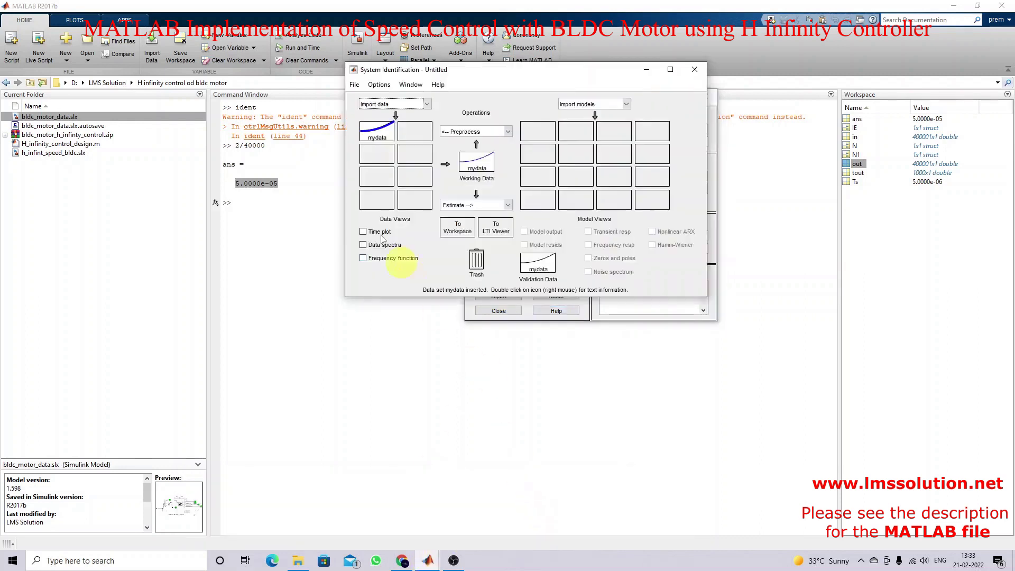
# Apply Remove means to mydata, producing the mydatad data set
pyautogui.click(376, 138)
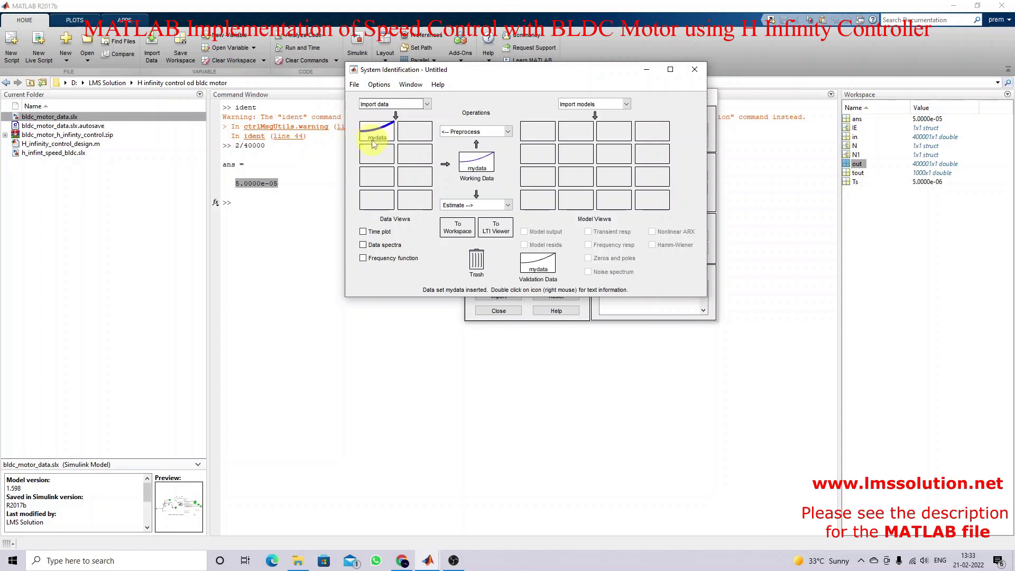
pyautogui.moveTo(453, 69); pyautogui.dragTo(396, 73)
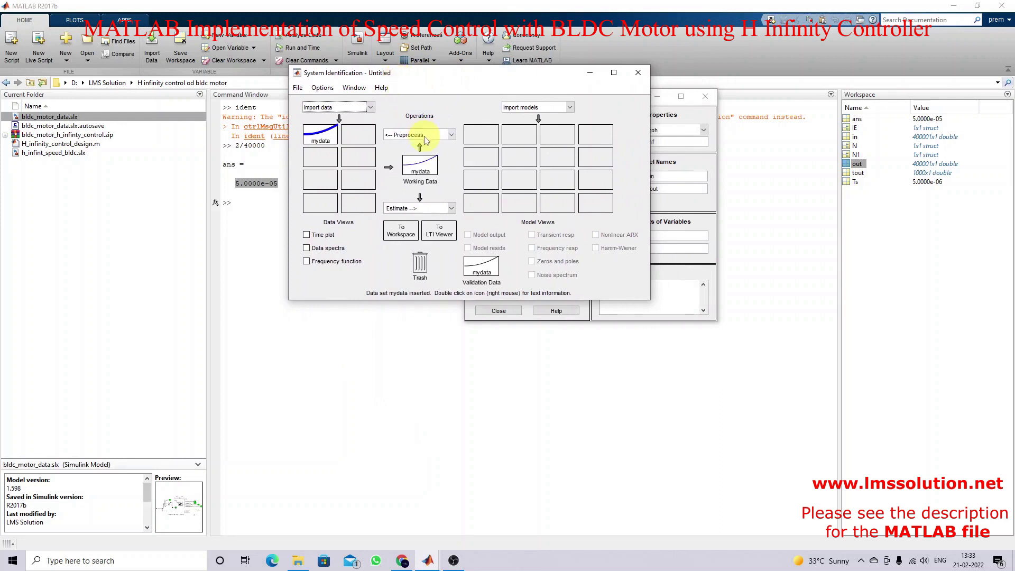
pyautogui.click(425, 139)
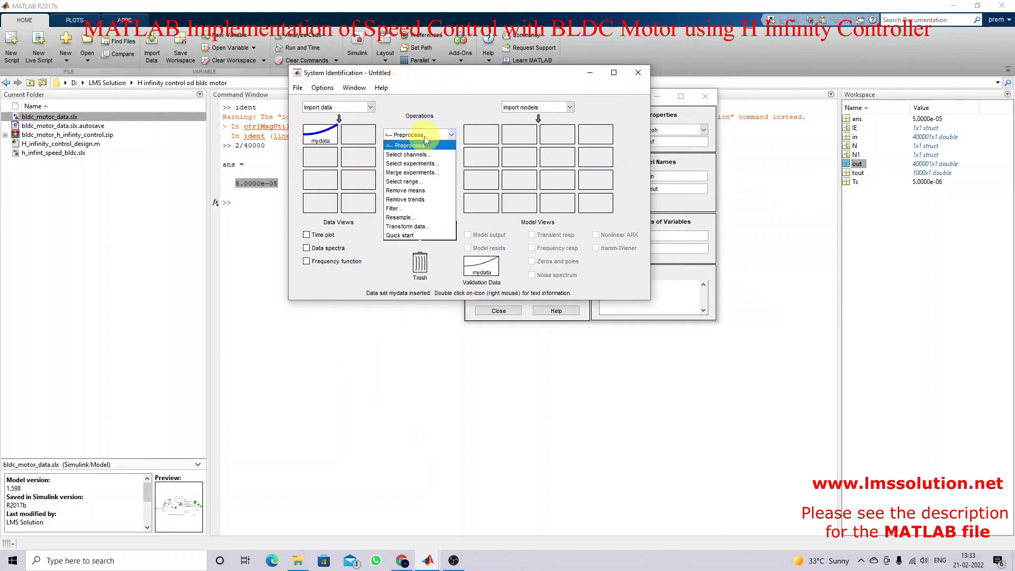
pyautogui.click(399, 193)
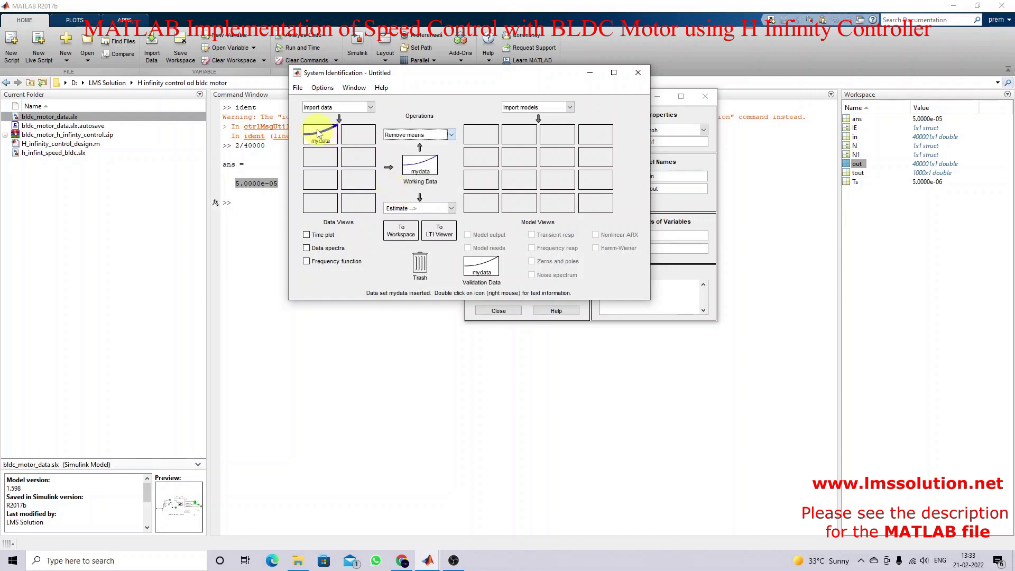
pyautogui.click(427, 184)
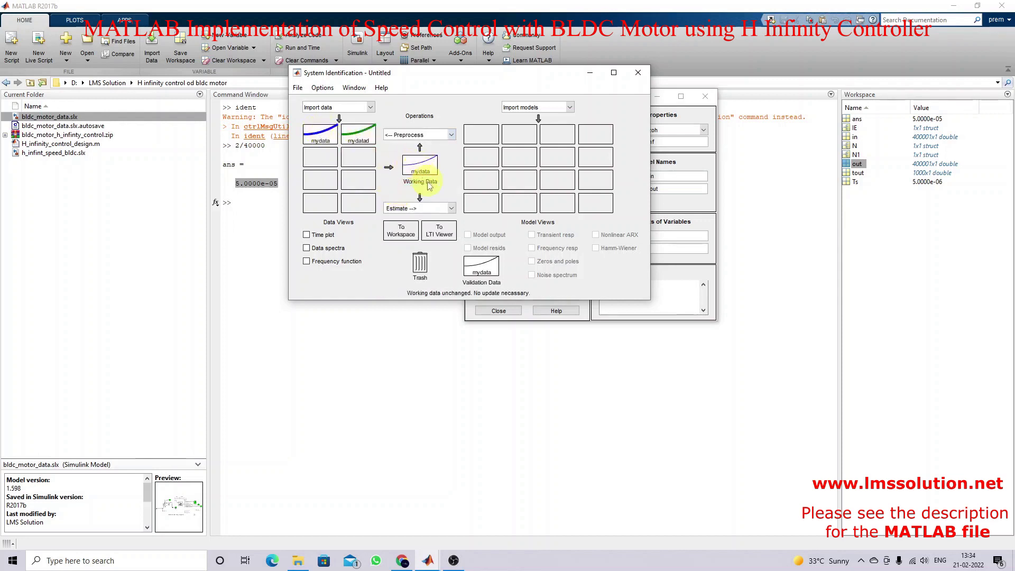
# Estimate discrete-time transfer function tf1 with 2 poles and 1 zero, reaching 93.1% fit
pyautogui.click(403, 210)
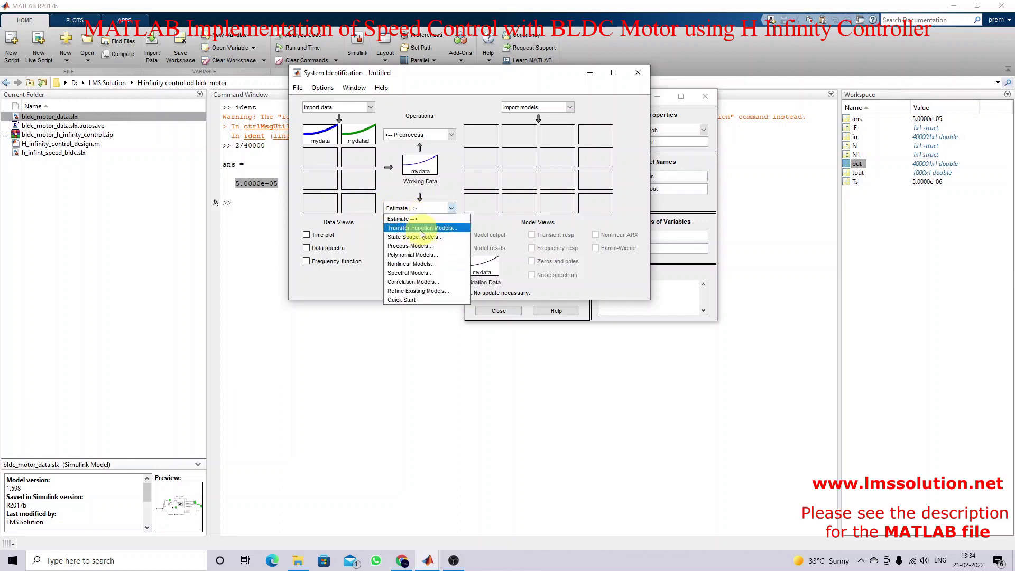
pyautogui.click(422, 228)
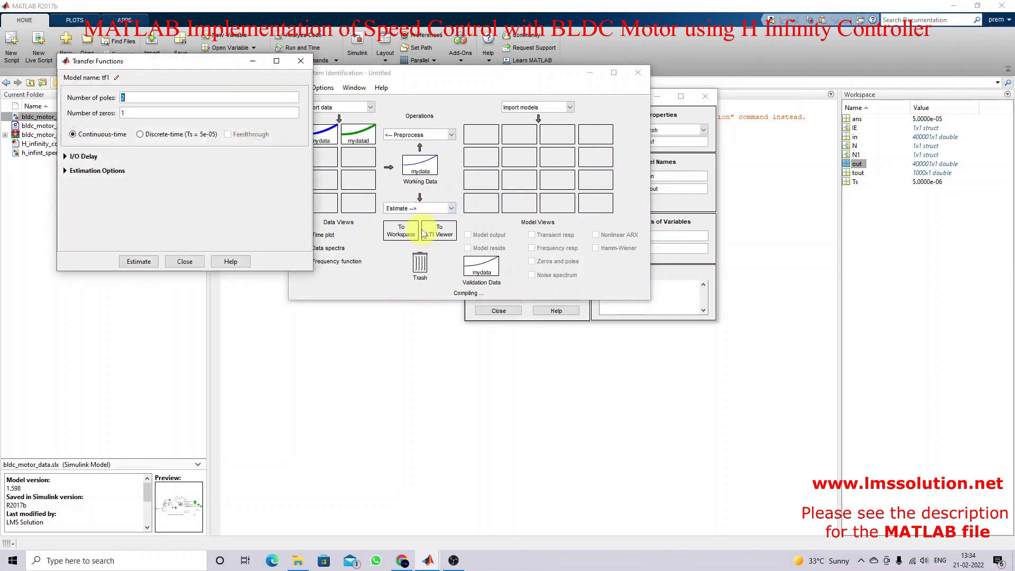
pyautogui.moveTo(160, 60); pyautogui.dragTo(463, 142)
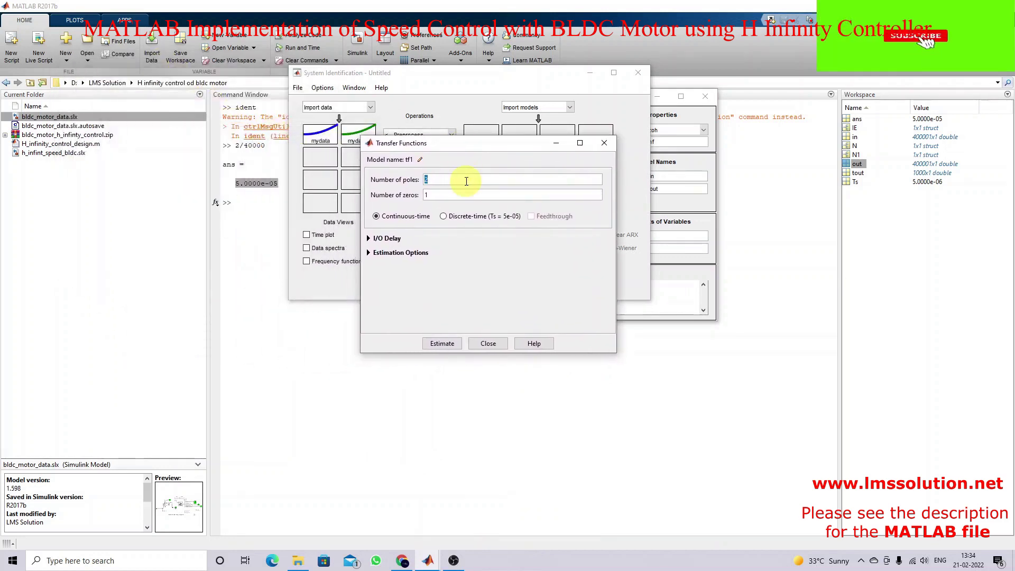
pyautogui.click(451, 220)
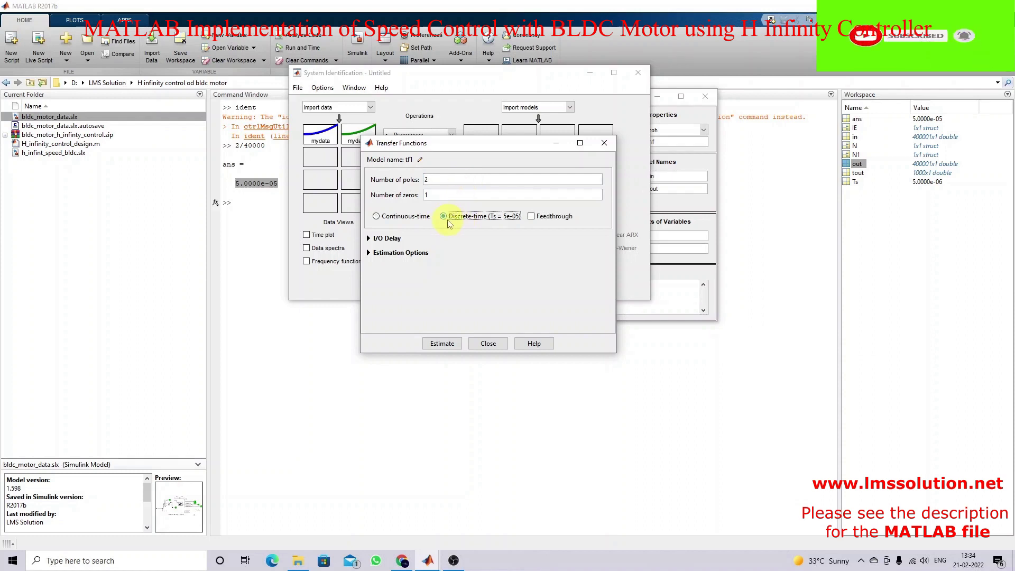
pyautogui.click(446, 181)
pyautogui.doubleClick(430, 181)
pyautogui.doubleClick(428, 195)
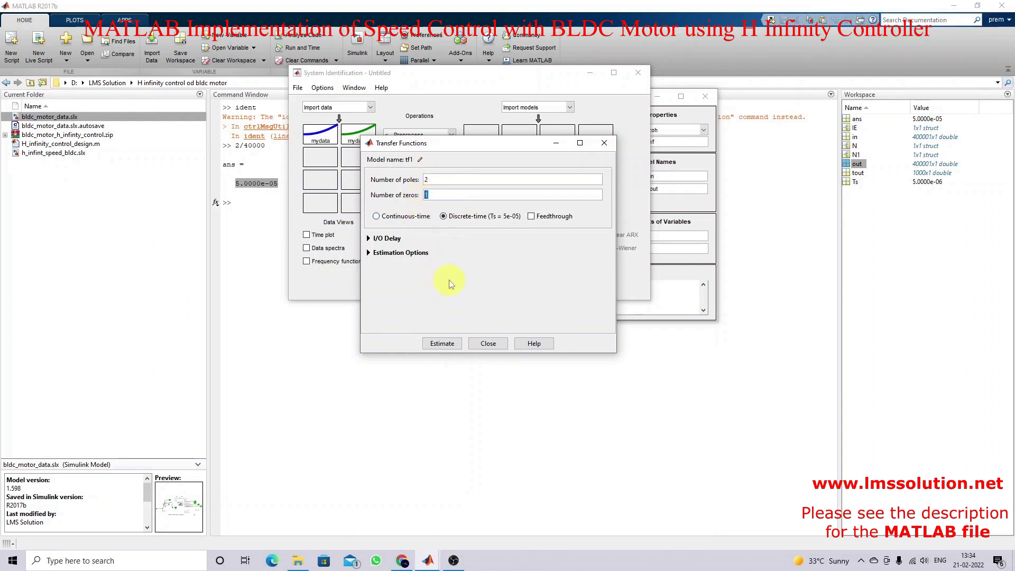
pyautogui.doubleClick(428, 180)
pyautogui.doubleClick(428, 194)
pyautogui.click(432, 344)
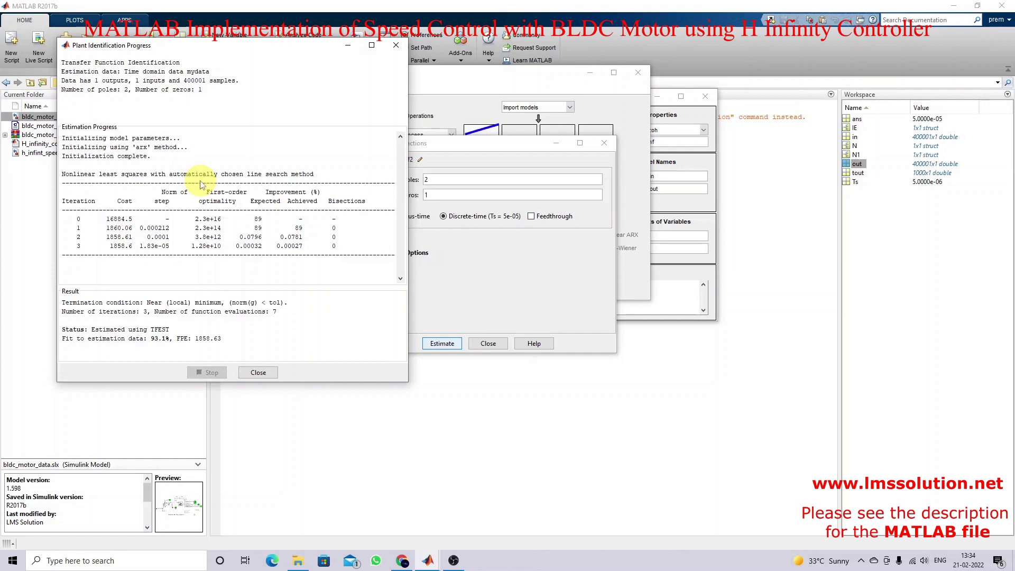
pyautogui.click(258, 372)
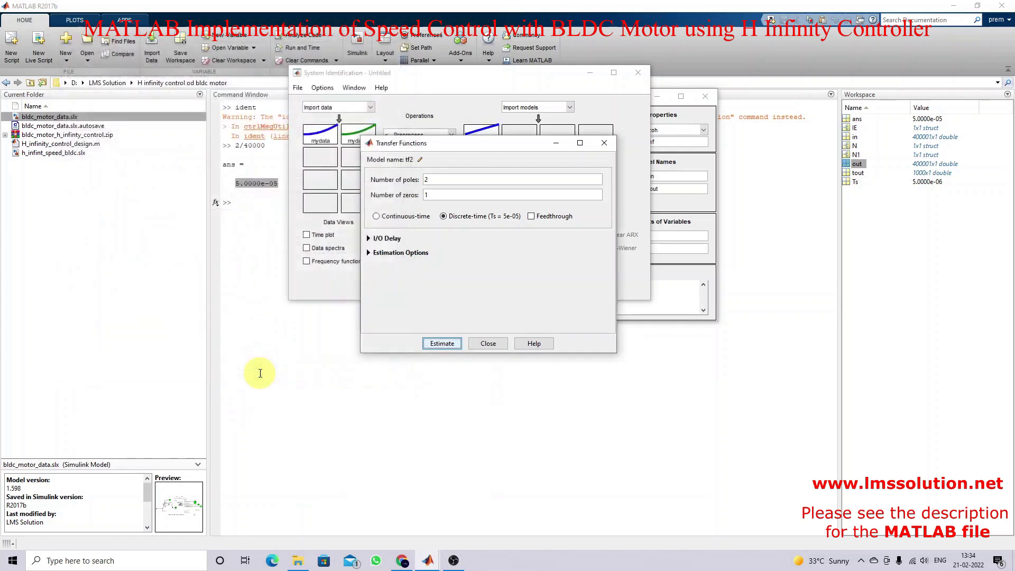
pyautogui.click(487, 343)
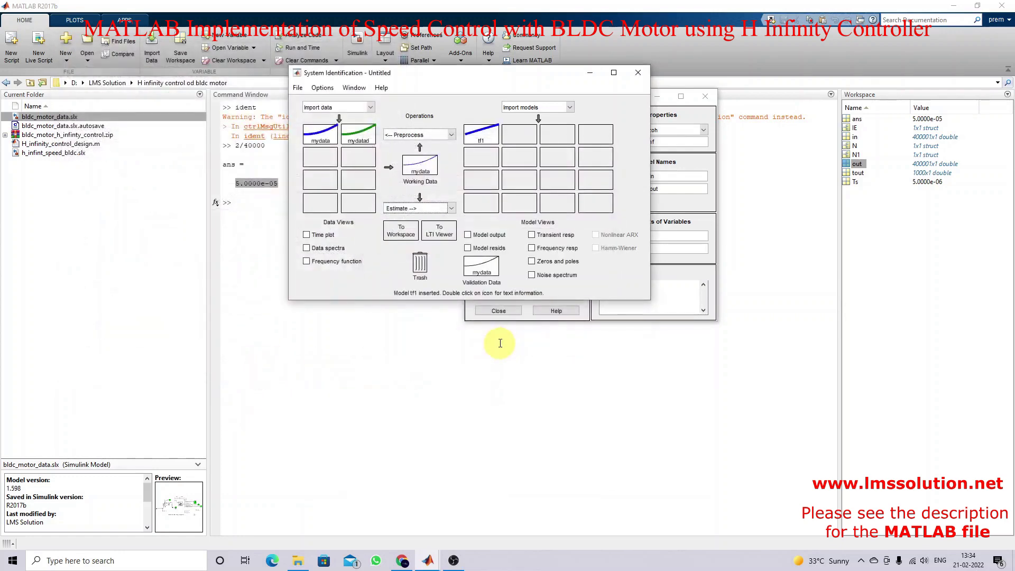
# Compare tf1's simulated output with the measured data, then close the plot
pyautogui.click(468, 236)
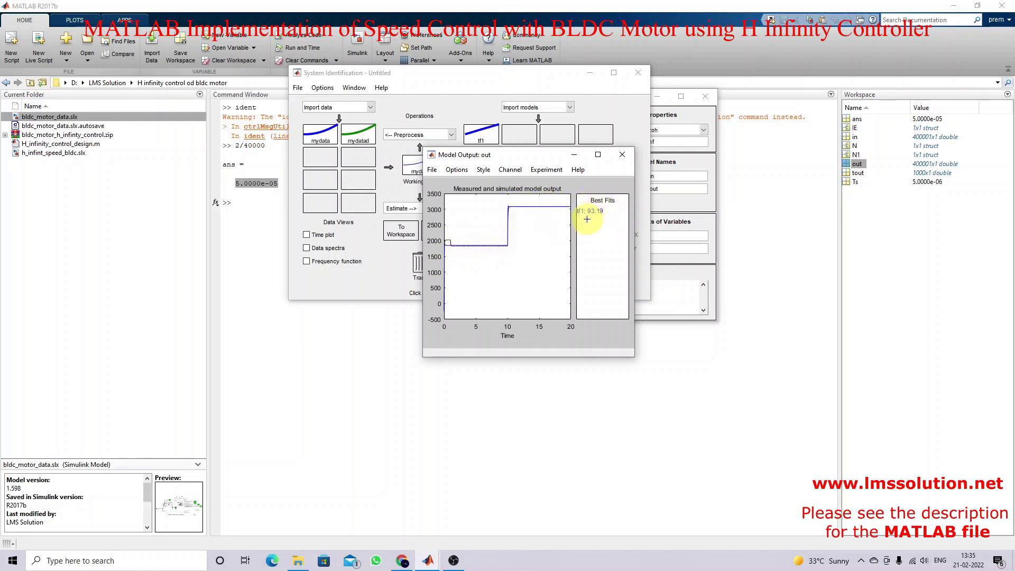
pyautogui.click(622, 154)
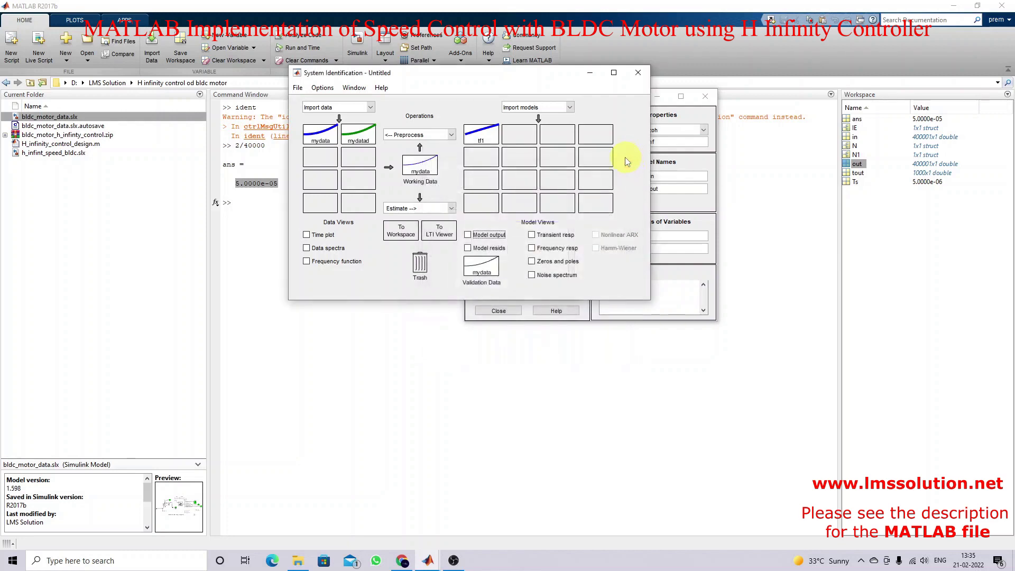
pyautogui.click(480, 136)
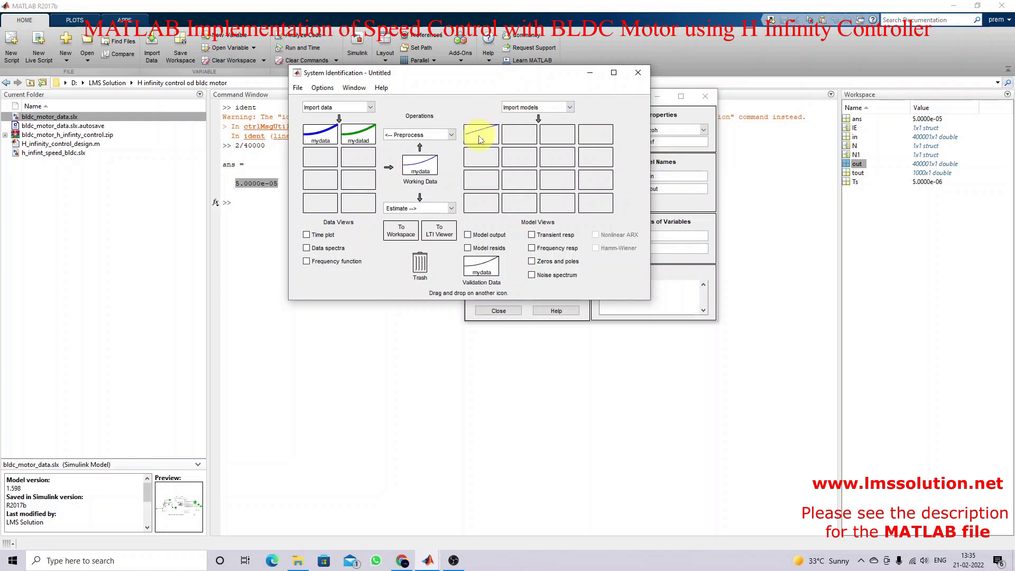
pyautogui.click(480, 137)
# Close the leftover Import Data dialog and review the tf1 model details
pyautogui.click(473, 94)
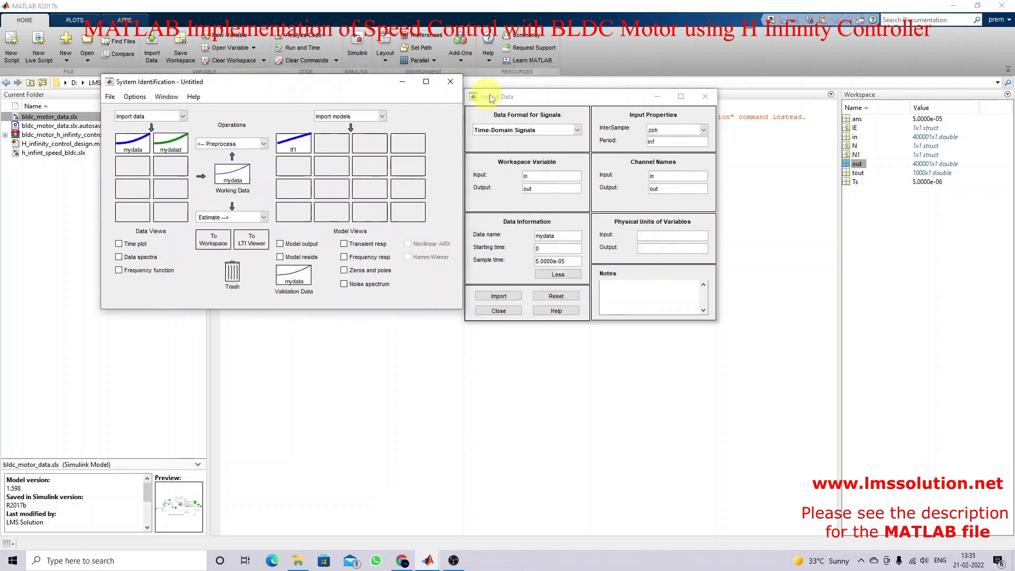
pyautogui.click(705, 96)
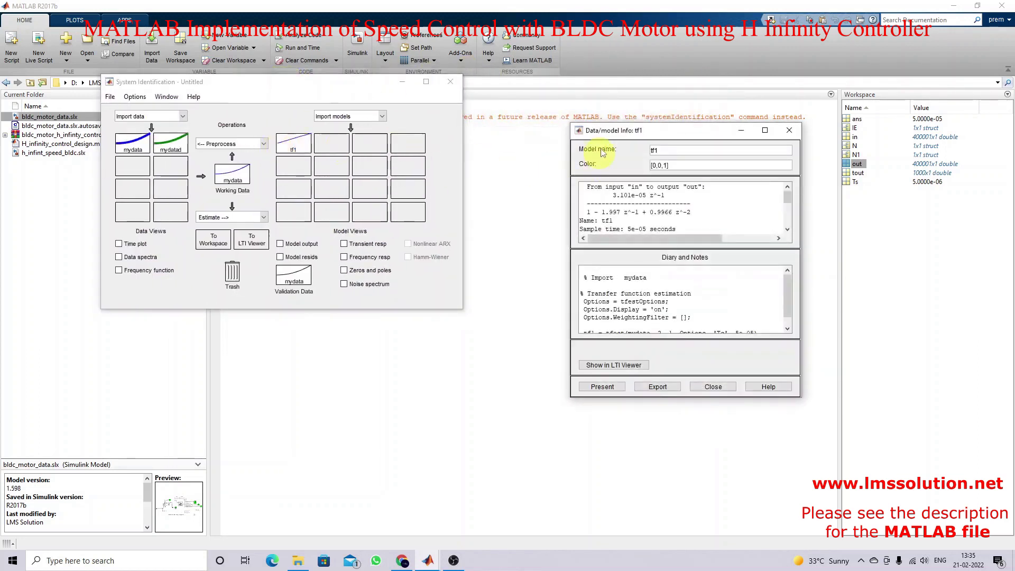
pyautogui.moveTo(624, 134); pyautogui.dragTo(524, 123)
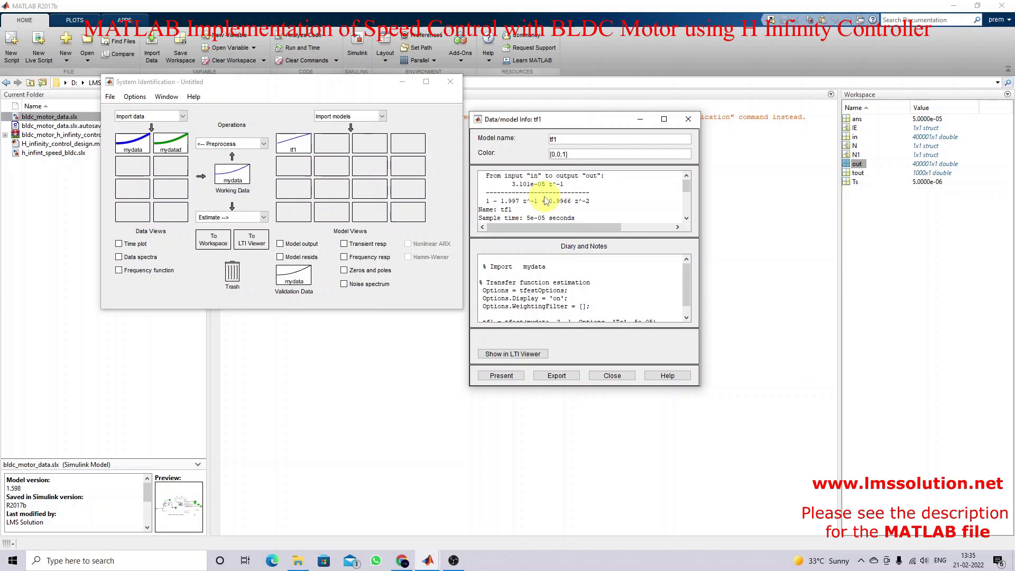
pyautogui.click(688, 119)
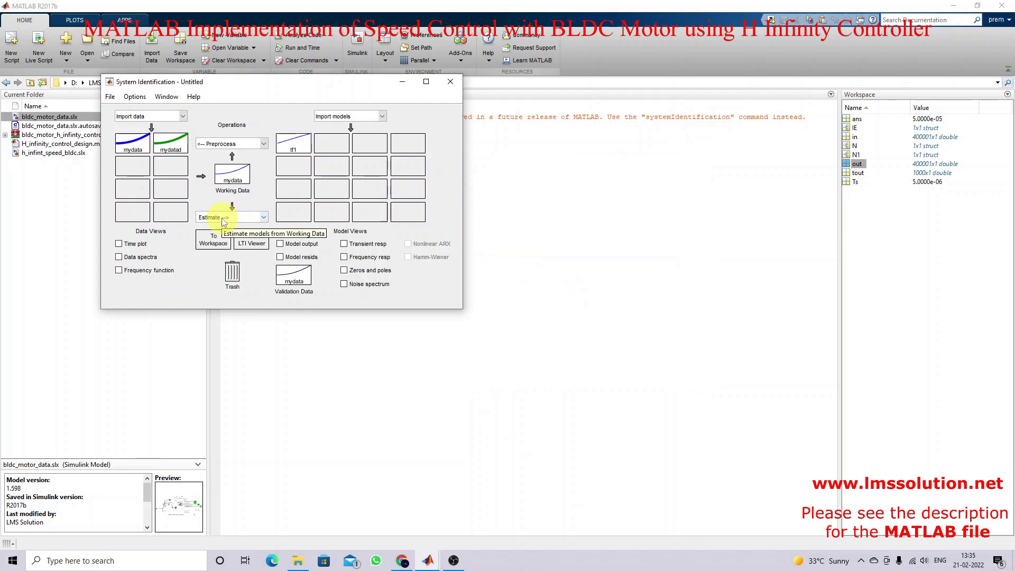
pyautogui.click(222, 218)
# Estimate continuous-time tf2 with 2 poles and 1 zero (93.46% fit) and inspect its details
pyautogui.click(221, 236)
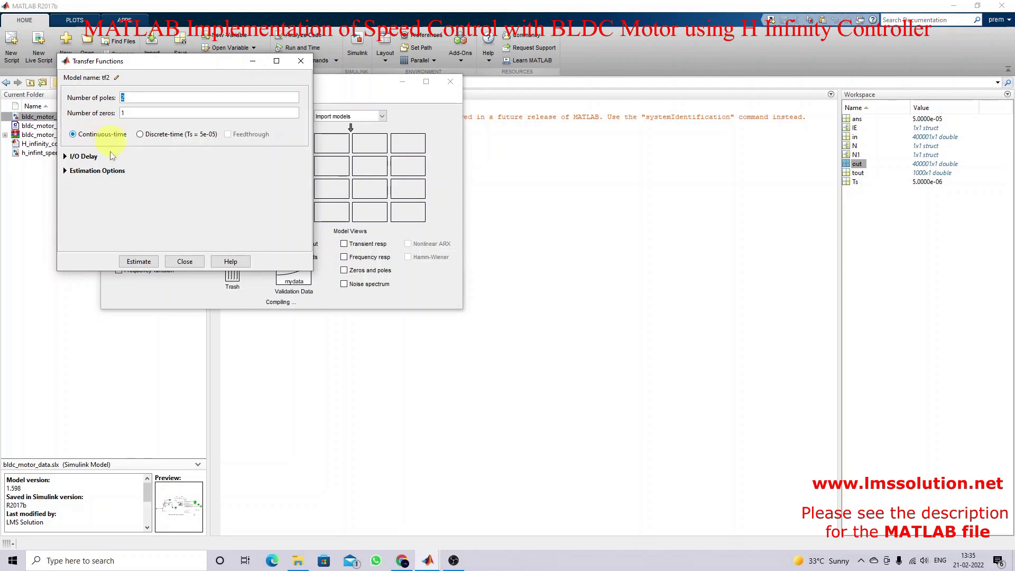
pyautogui.click(140, 263)
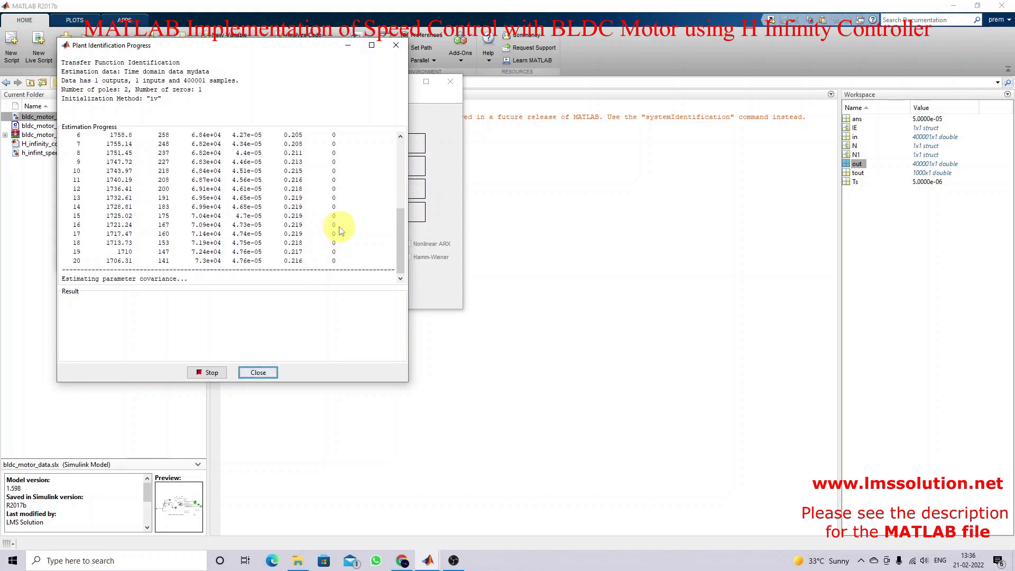
pyautogui.click(258, 374)
pyautogui.click(183, 264)
pyautogui.doubleClick(329, 146)
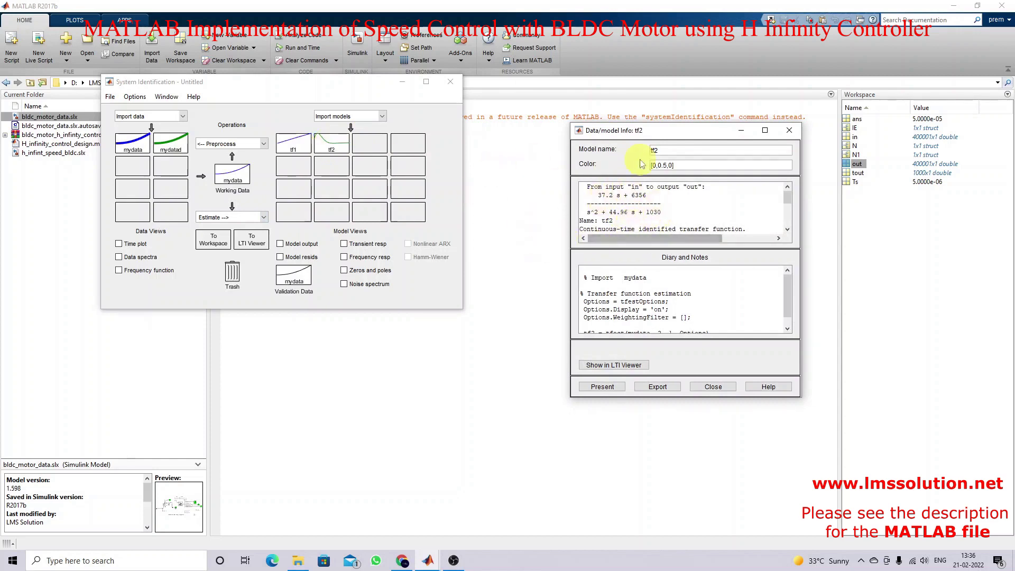
pyautogui.click(789, 130)
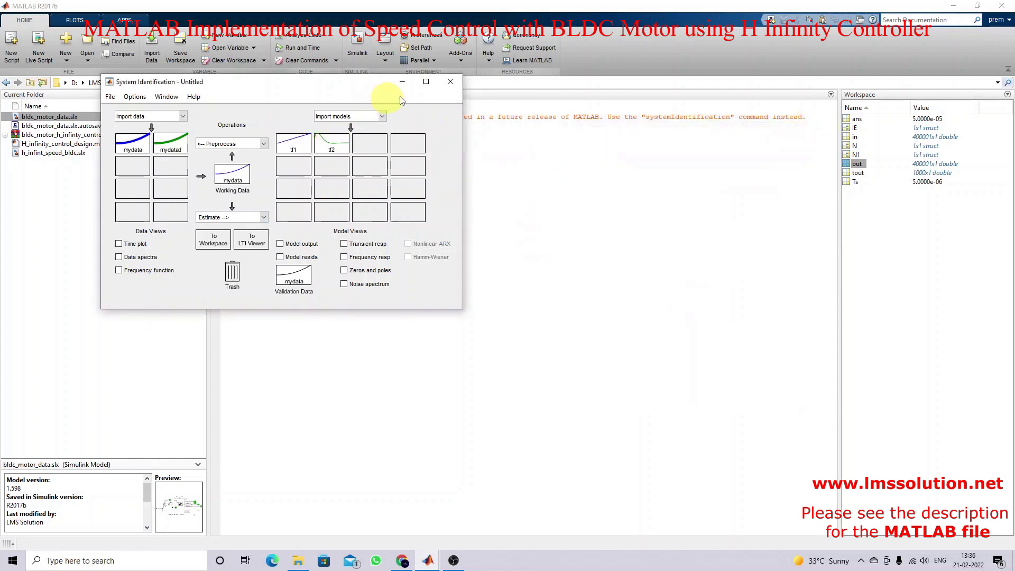
# Close System Identification without saving the session and open H_infinity_control_design.m
pyautogui.click(450, 81)
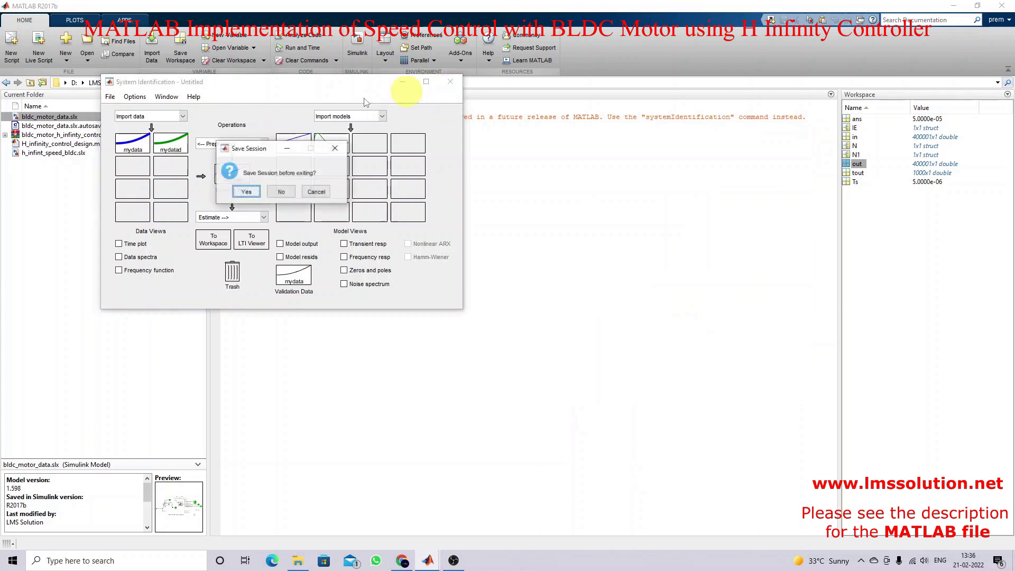
pyautogui.click(281, 192)
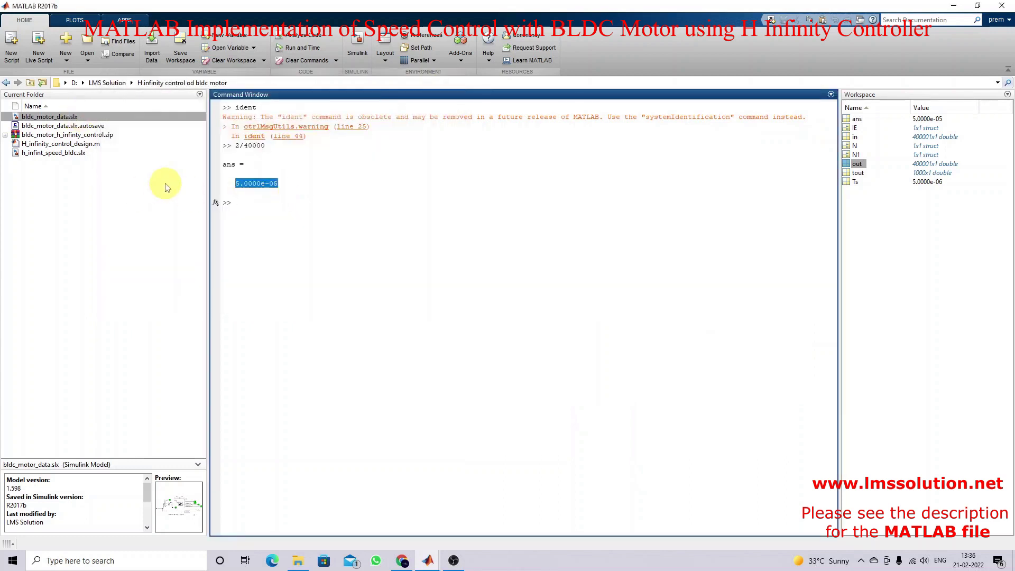
pyautogui.click(53, 168)
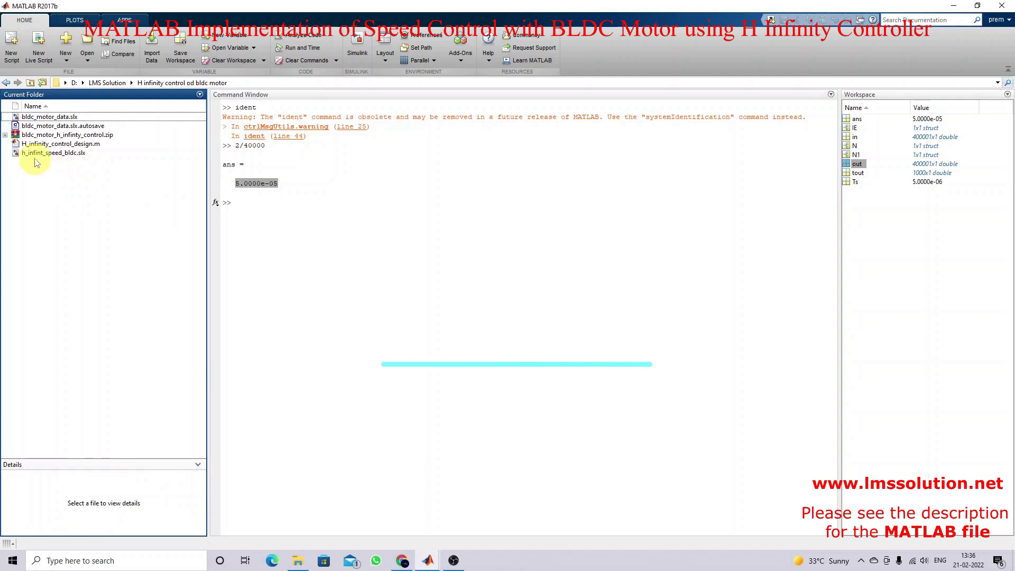
pyautogui.click(36, 145)
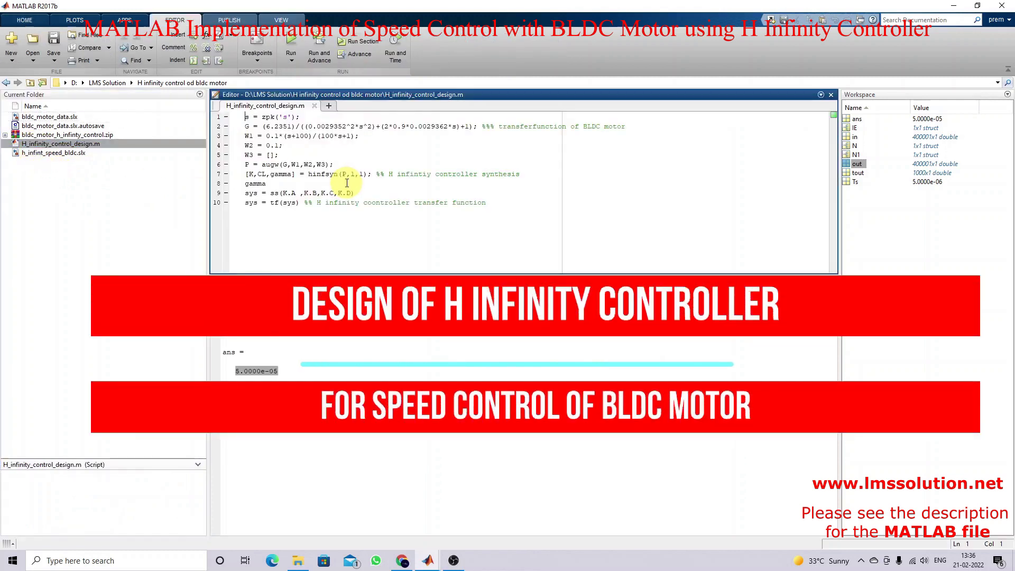
# Highlight the script's motor plant G, weights W1–W3 and augw plant lines
pyautogui.click(305, 136)
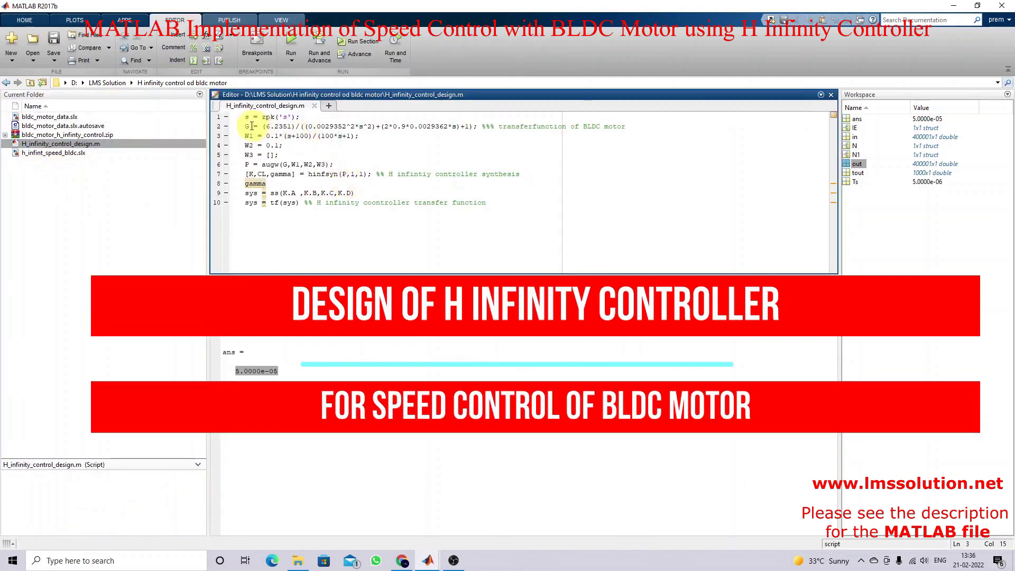
pyautogui.moveTo(245, 126); pyautogui.dragTo(634, 127)
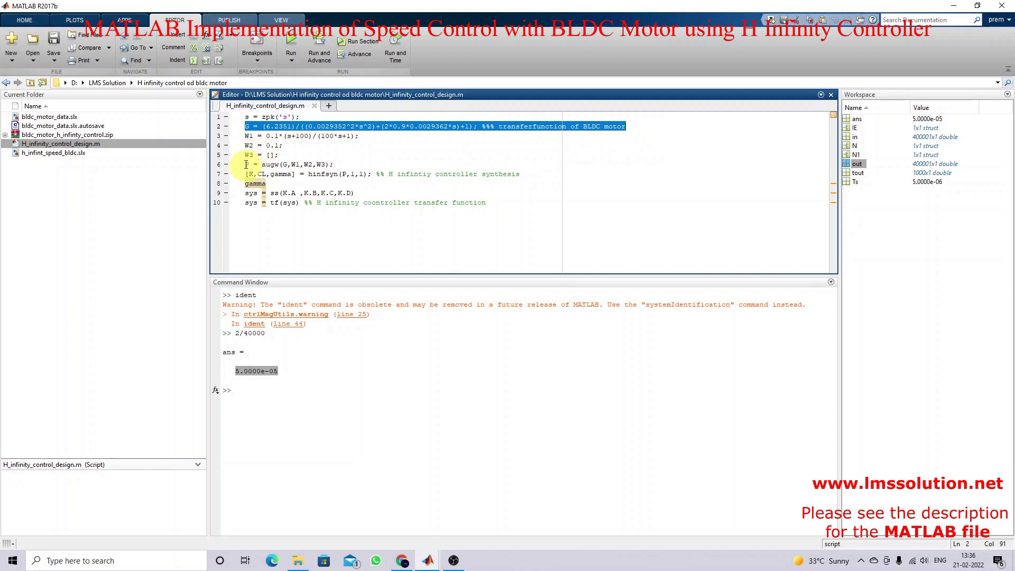
pyautogui.moveTo(245, 136)
pyautogui.mouseDown()
pyautogui.moveTo(279, 156)
pyautogui.moveTo(253, 163)
pyautogui.moveTo(242, 136)
pyautogui.mouseUp()
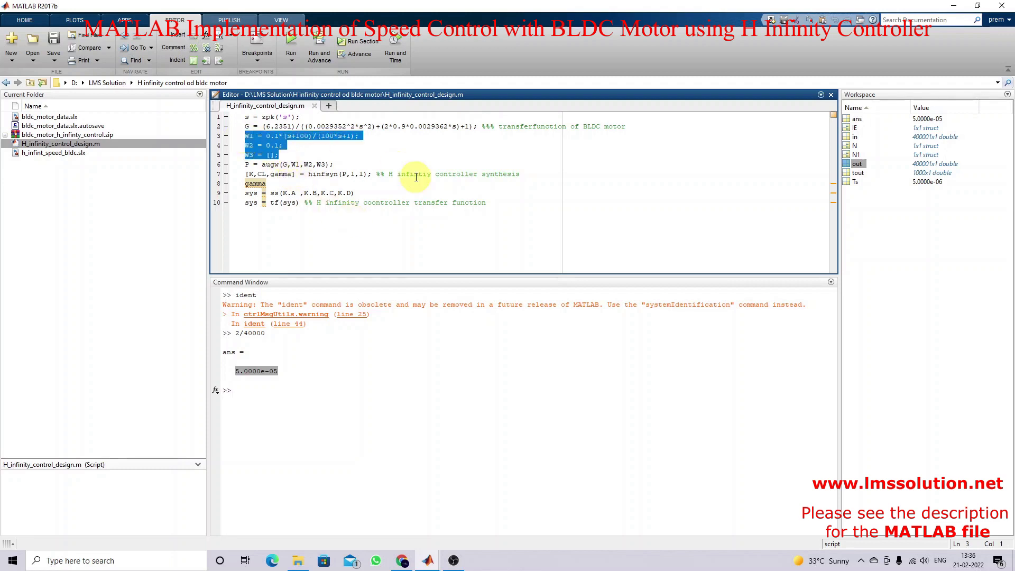
pyautogui.click(275, 136)
pyautogui.moveTo(247, 126); pyautogui.dragTo(623, 127)
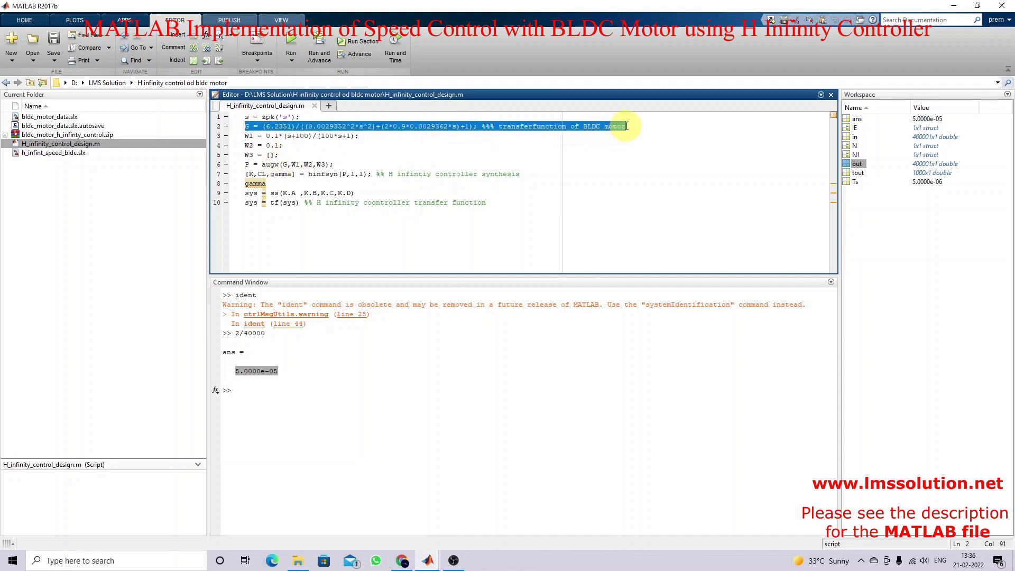
pyautogui.moveTo(245, 137); pyautogui.dragTo(328, 165)
pyautogui.click(264, 164)
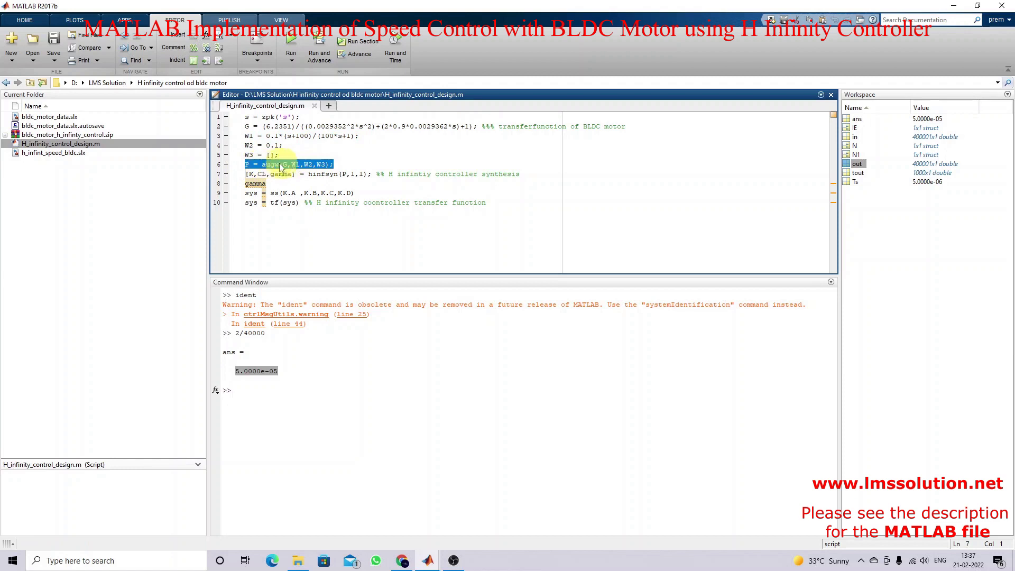
# Highlight the augw and hinfsyn lines that produce controller K and gamma
pyautogui.click(335, 182)
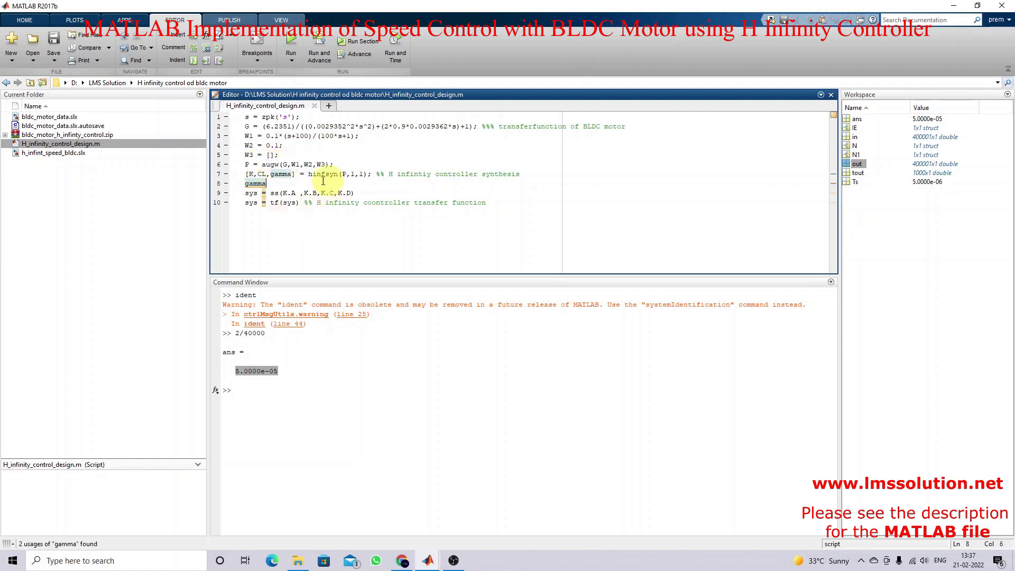
pyautogui.moveTo(246, 174); pyautogui.dragTo(524, 175)
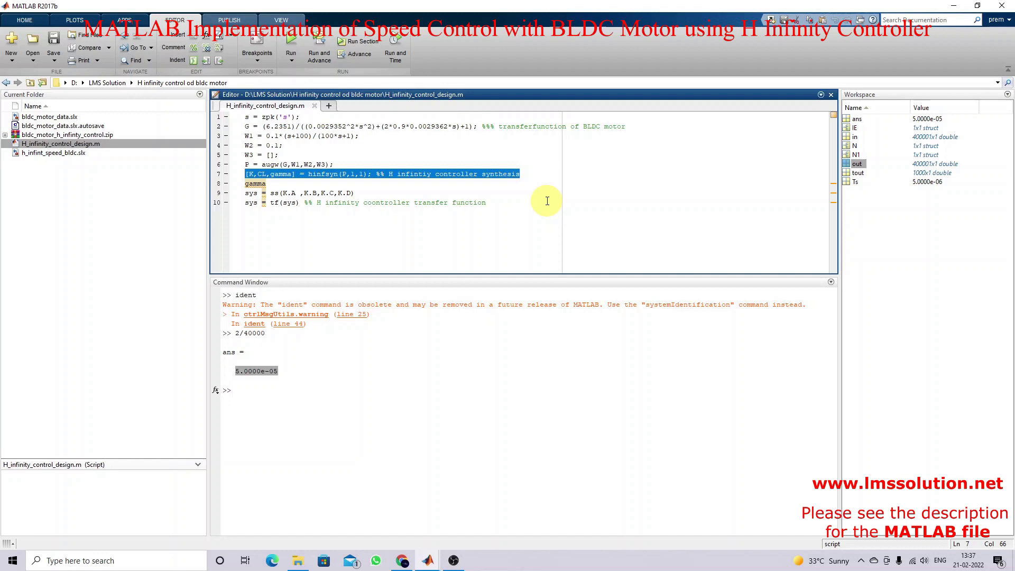
pyautogui.moveTo(333, 165); pyautogui.dragTo(238, 167)
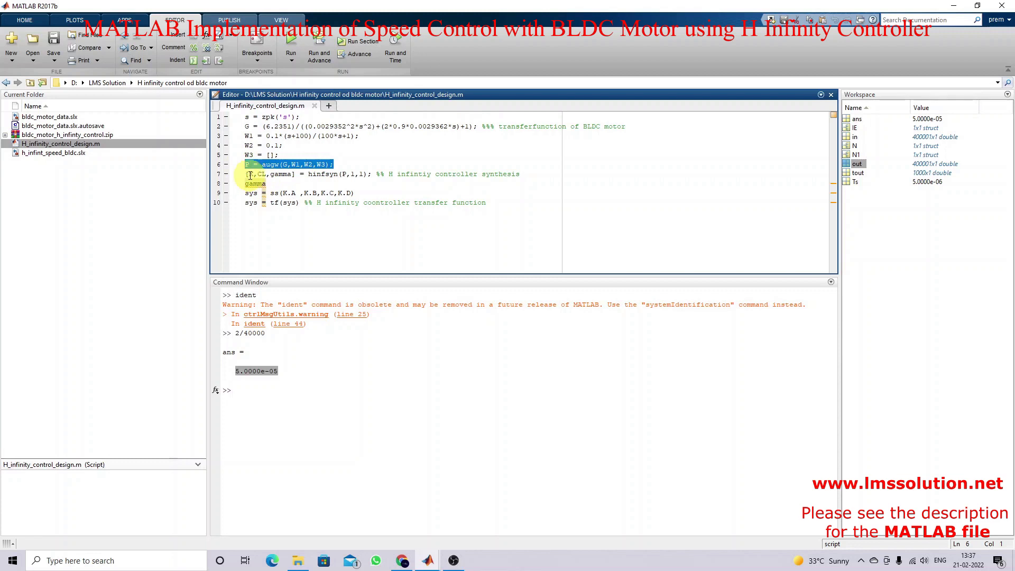
pyautogui.moveTo(261, 180)
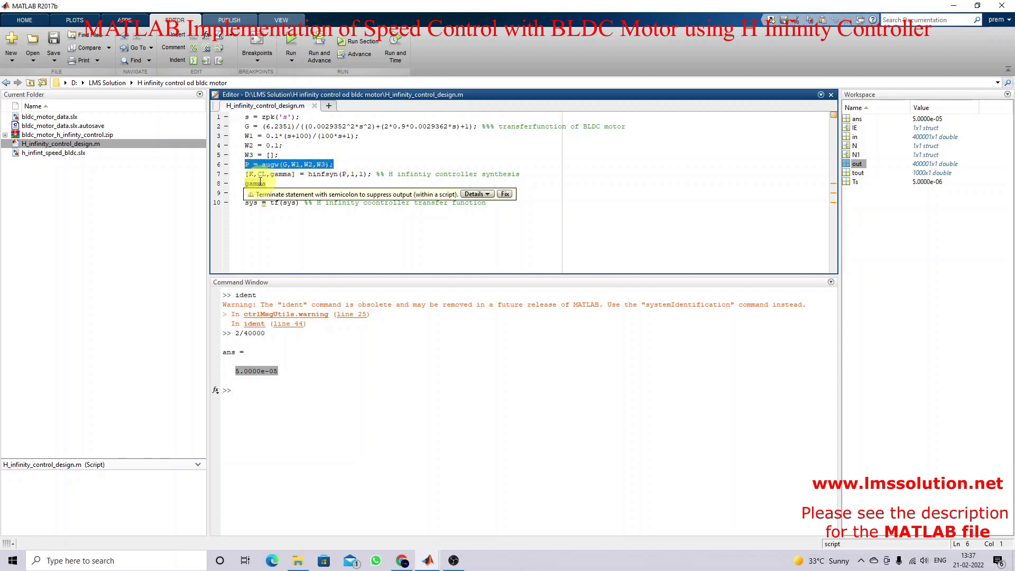
pyautogui.click(249, 175)
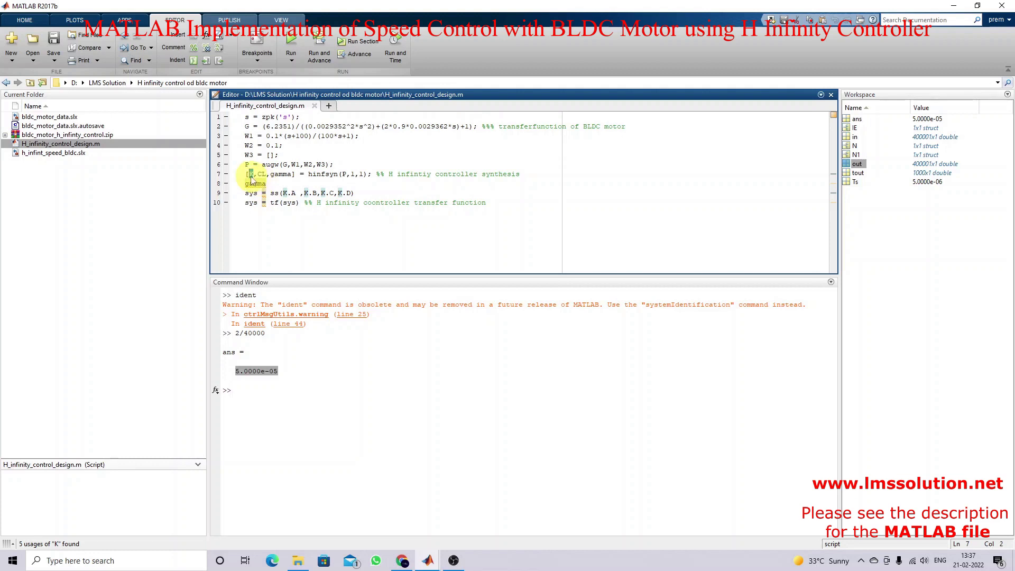
# Highlight the state-space and tf conversion lines, then run the script
pyautogui.click(270, 202)
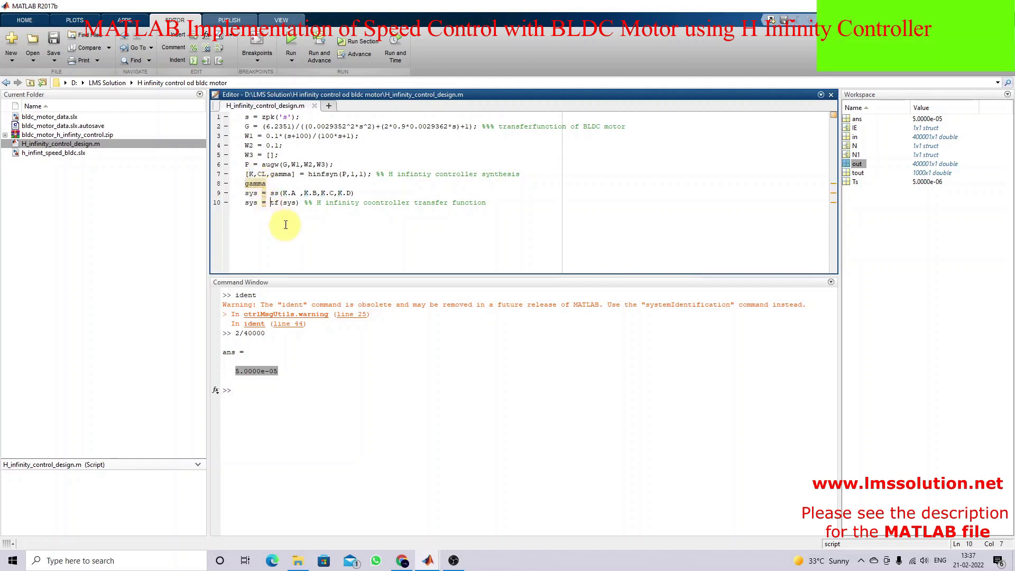
pyautogui.moveTo(245, 194); pyautogui.dragTo(359, 192)
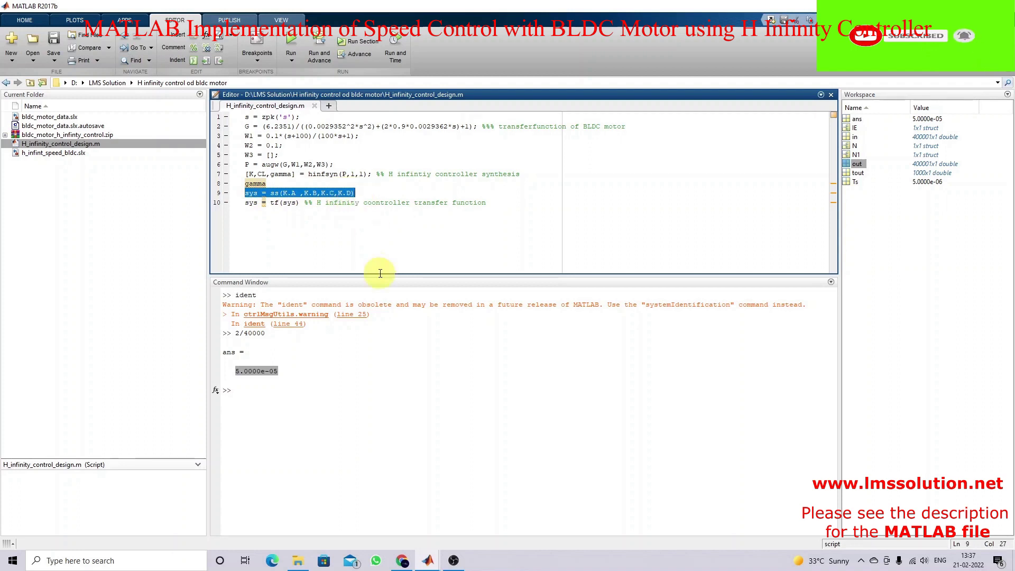
pyautogui.click(262, 204)
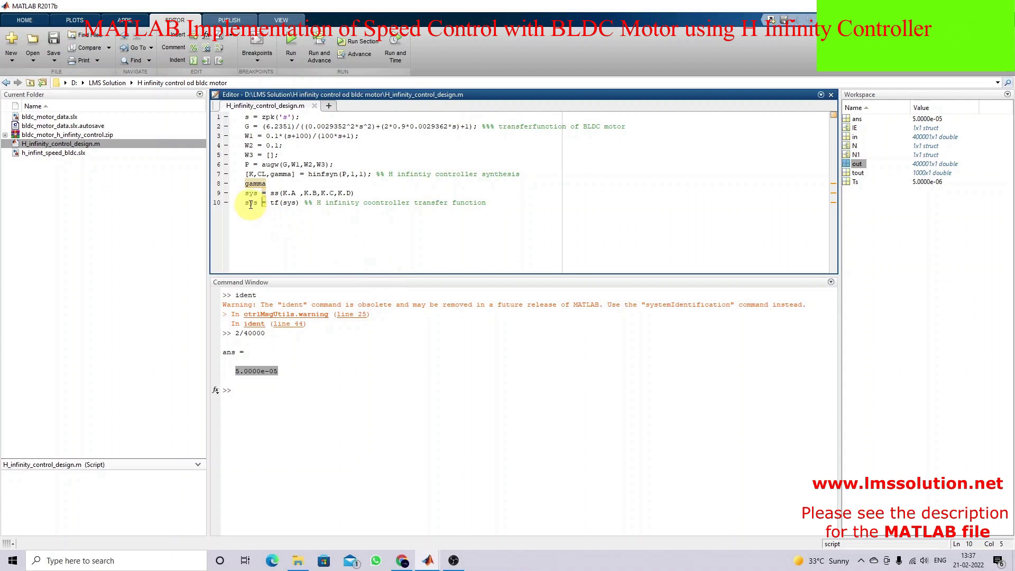
pyautogui.moveTo(245, 203); pyautogui.dragTo(490, 211)
pyautogui.moveTo(355, 194); pyautogui.dragTo(246, 196)
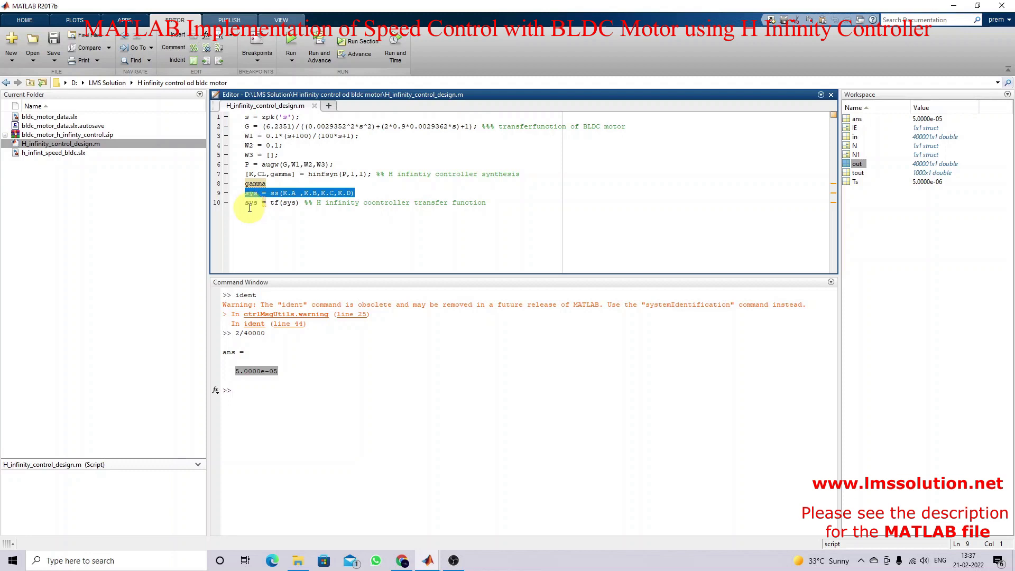
pyautogui.moveTo(246, 205); pyautogui.dragTo(481, 206)
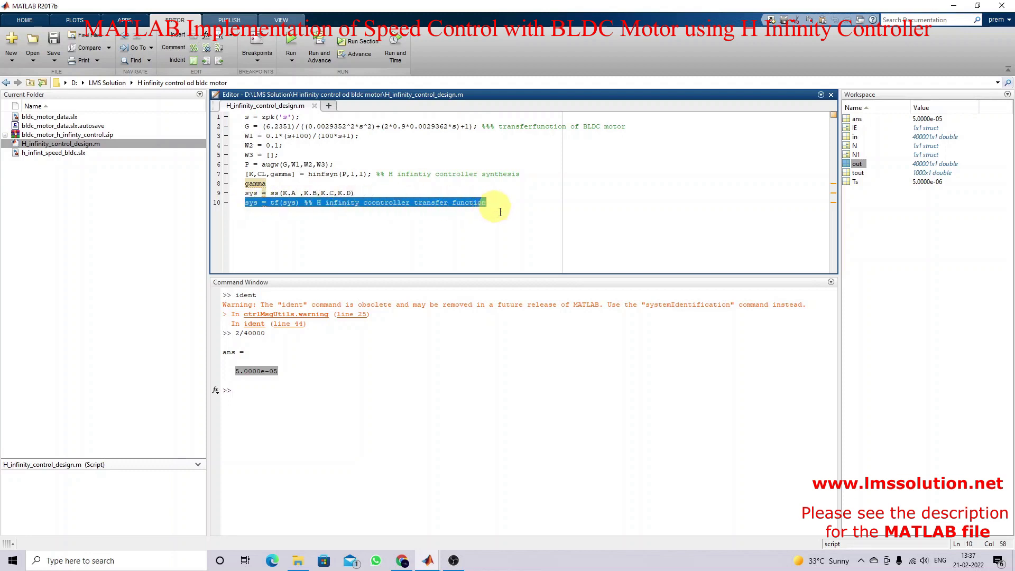
pyautogui.click(502, 239)
pyautogui.click(291, 44)
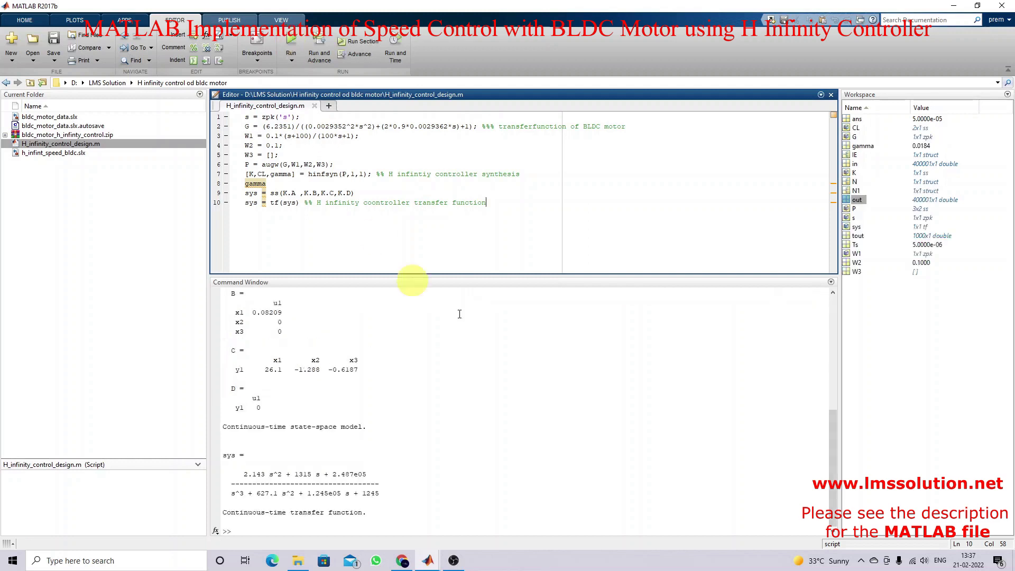
# Select the sys controller transfer function output, then select h_infint_speed_bldc.slx in Current Folder
pyautogui.moveTo(223, 454)
pyautogui.mouseDown()
pyautogui.moveTo(382, 497)
pyautogui.moveTo(235, 466)
pyautogui.mouseUp()
pyautogui.click(385, 494)
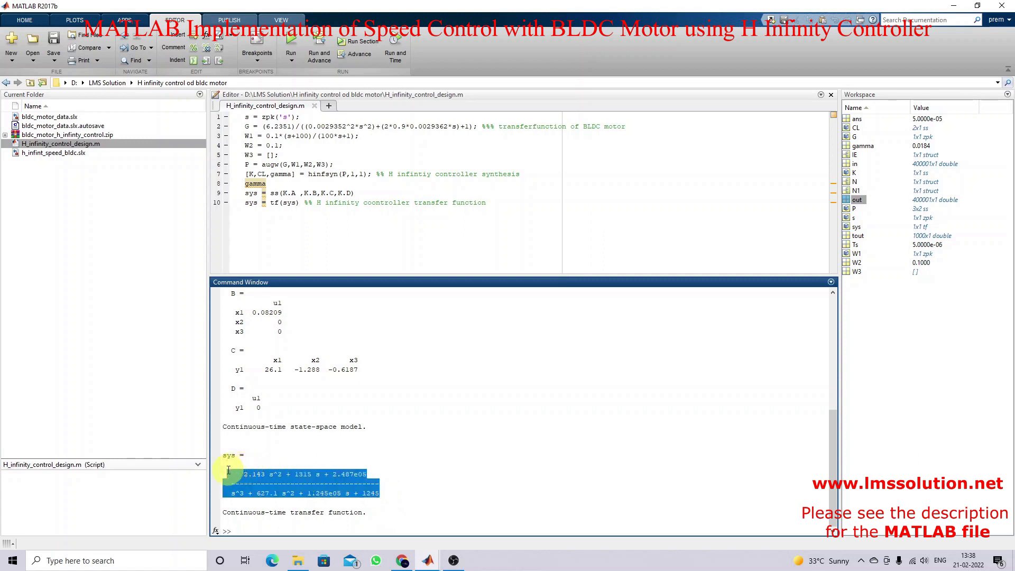
pyautogui.click(436, 447)
pyautogui.moveTo(244, 474); pyautogui.dragTo(385, 492)
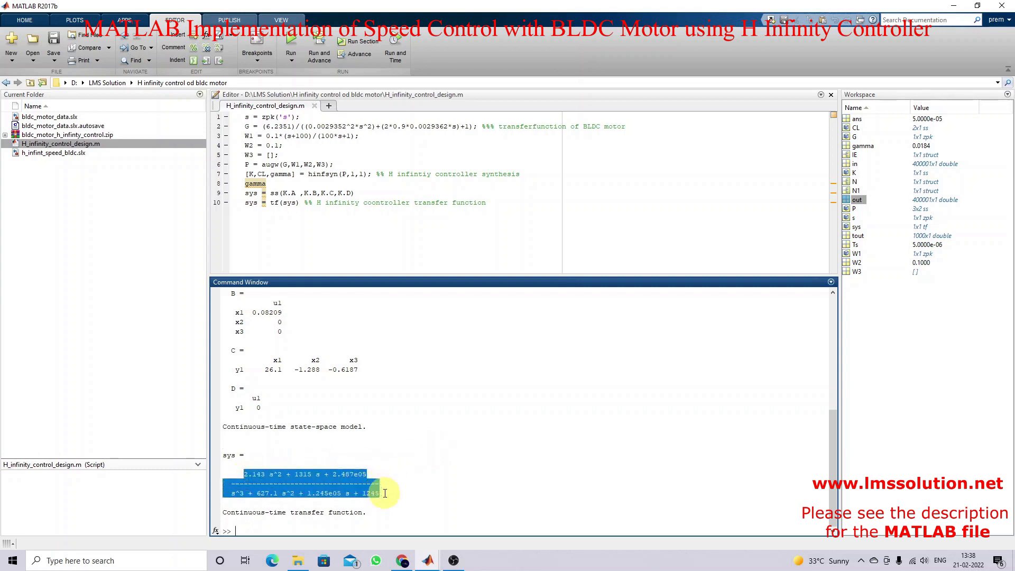
pyautogui.click(79, 264)
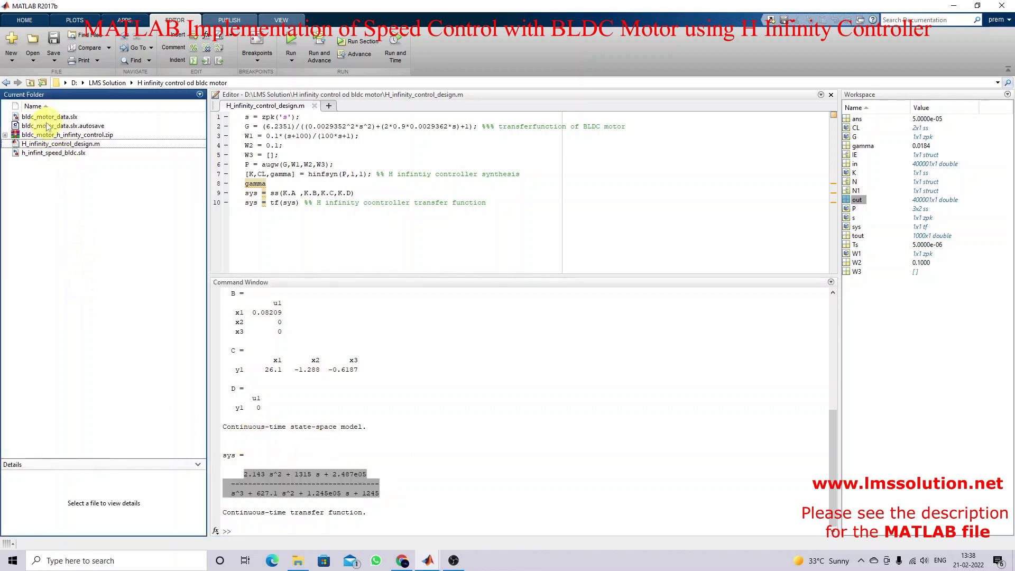
pyautogui.click(49, 151)
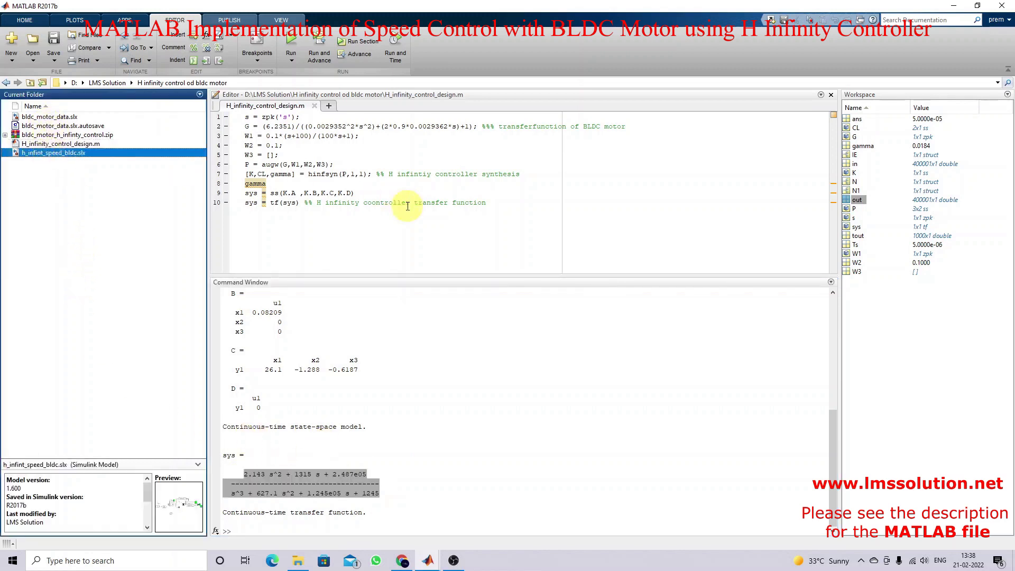
# Open the h_infint_speed_bldc model and the H infinity controller block parameters
pyautogui.doubleClick(55, 153)
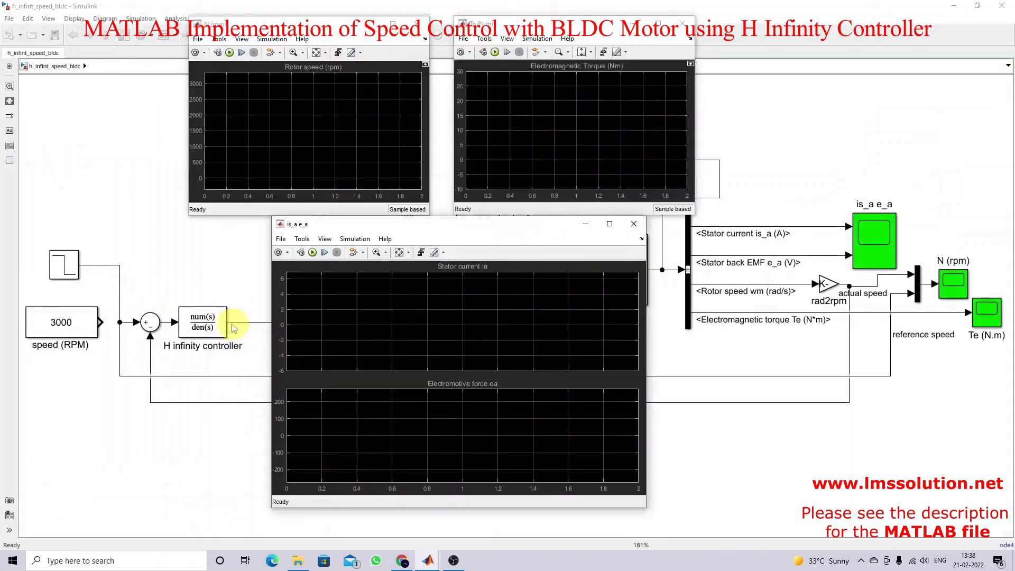
pyautogui.doubleClick(202, 321)
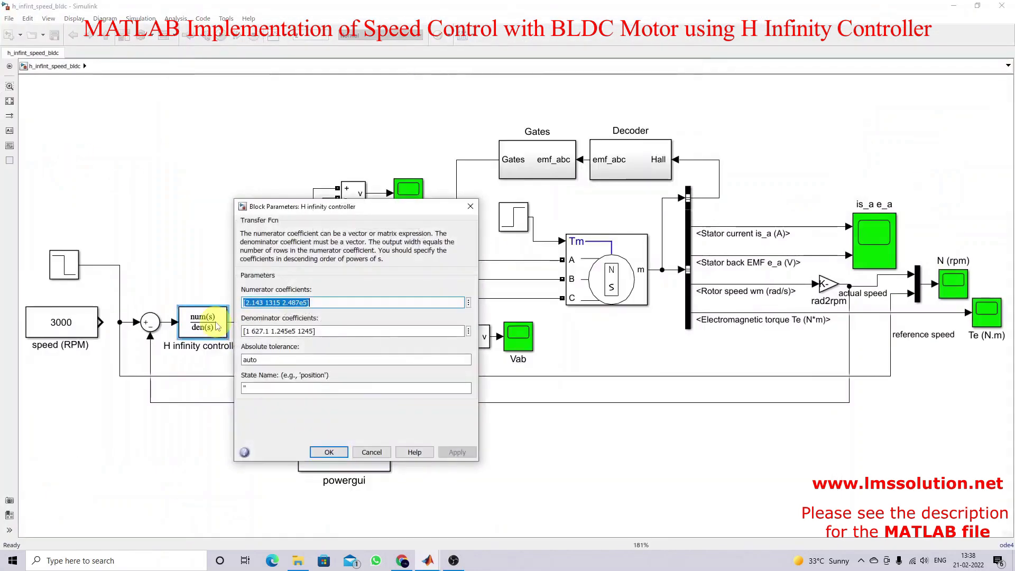
pyautogui.click(428, 561)
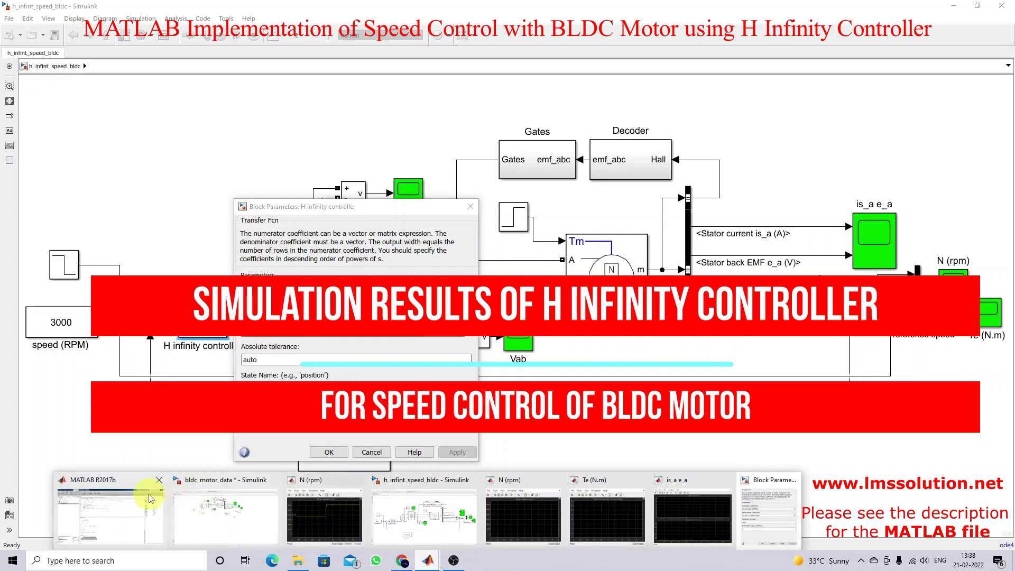
pyautogui.click(106, 465)
pyautogui.click(427, 560)
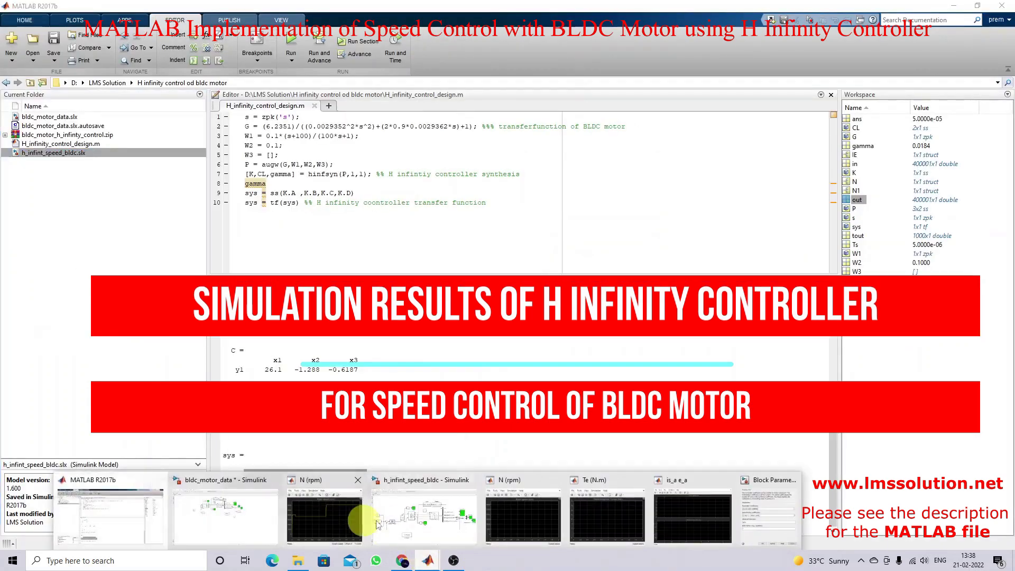
pyautogui.click(760, 524)
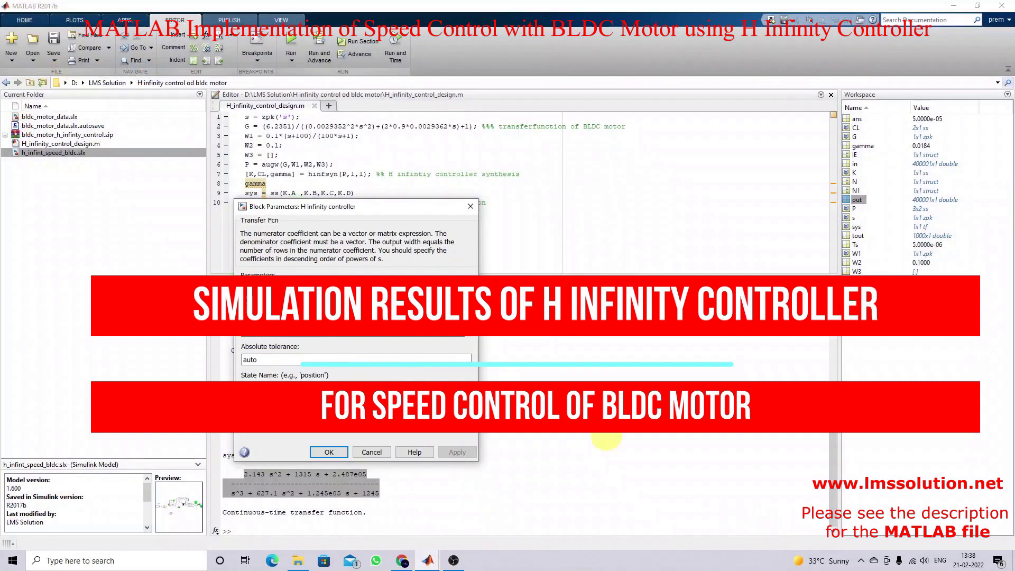
# Match numerator [2.143 1315 2.487e5] and denominator [1 627.1 1.245e5 1245] to sys, then accept
pyautogui.moveTo(433, 336); pyautogui.dragTo(575, 222)
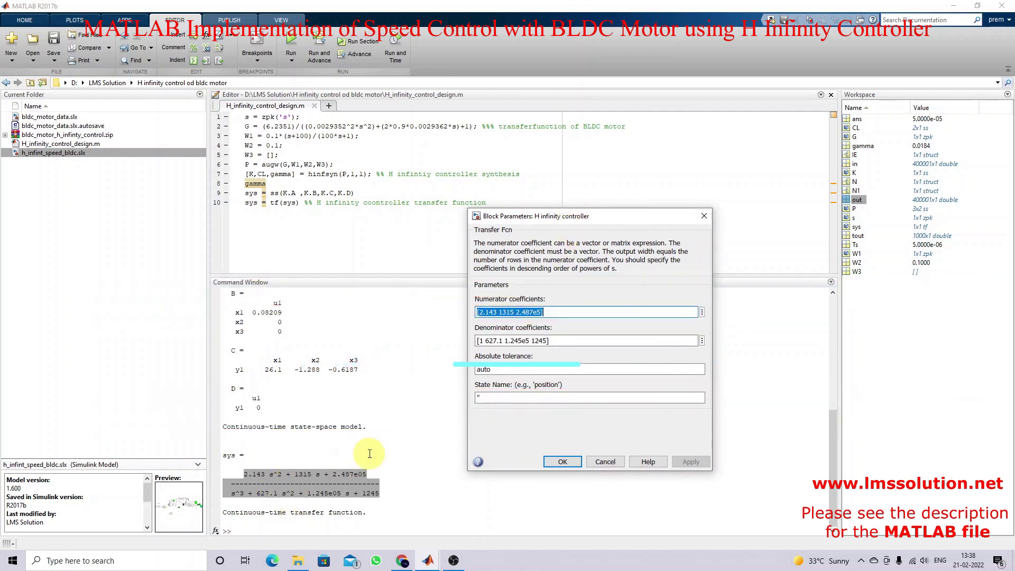
pyautogui.press('F9')
pyautogui.moveTo(348, 464); pyautogui.dragTo(499, 339)
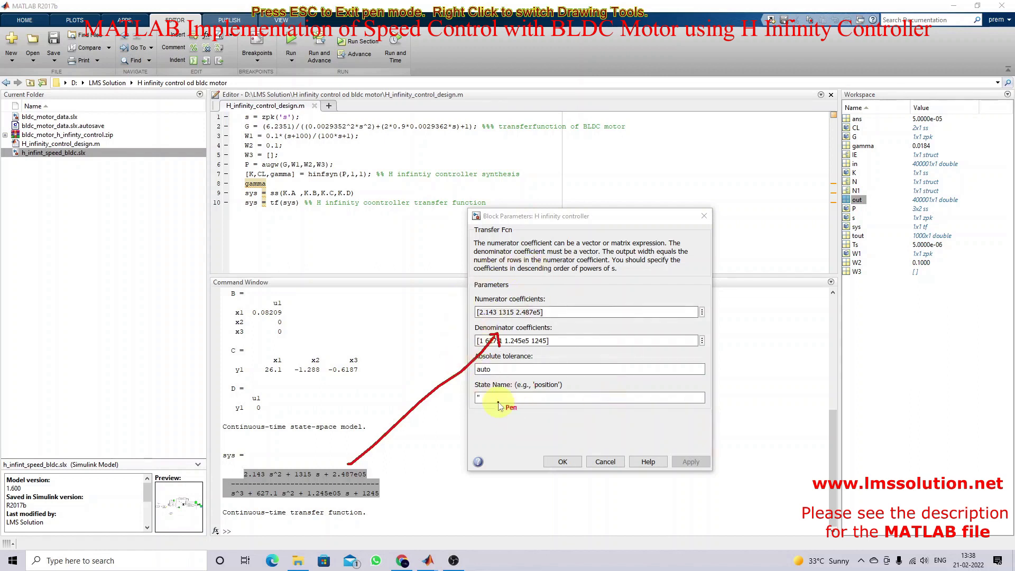
pyautogui.press('Escape')
pyautogui.click(563, 461)
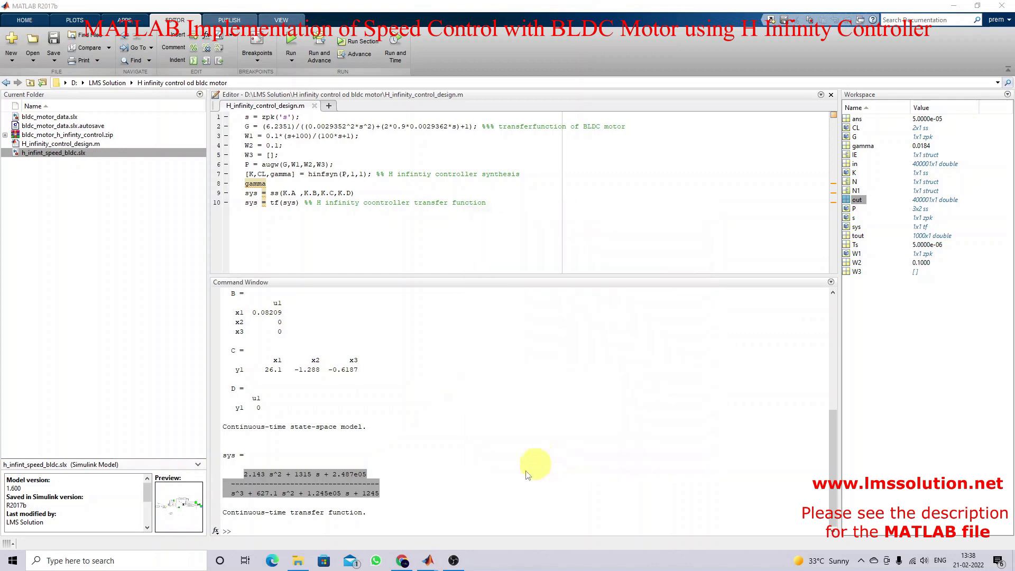
# Bring the model forward and pen-trace the 3000 rpm reference, speed feedback and controller output paths
pyautogui.moveTo(428, 560)
pyautogui.click(444, 518)
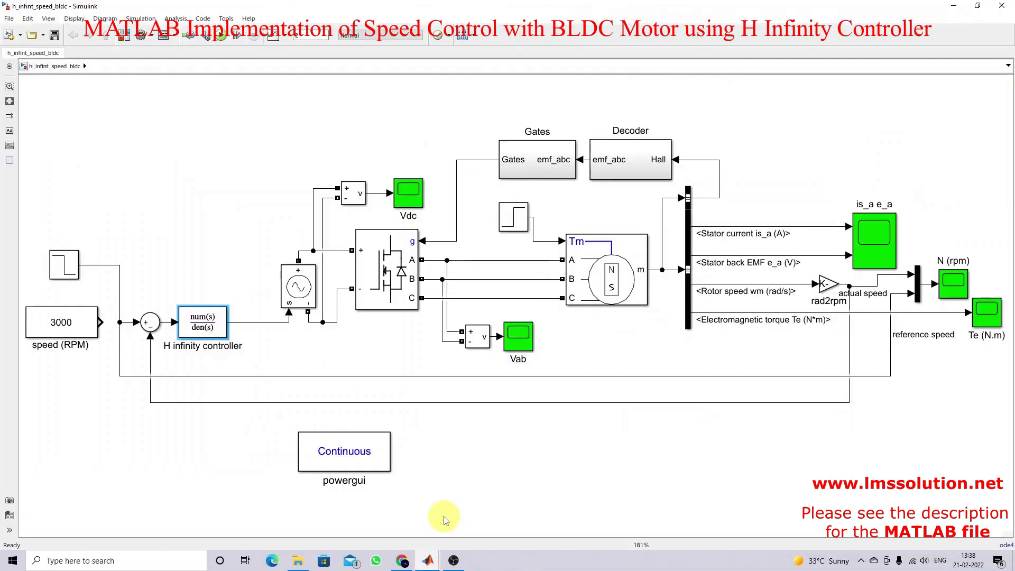
pyautogui.click(133, 453)
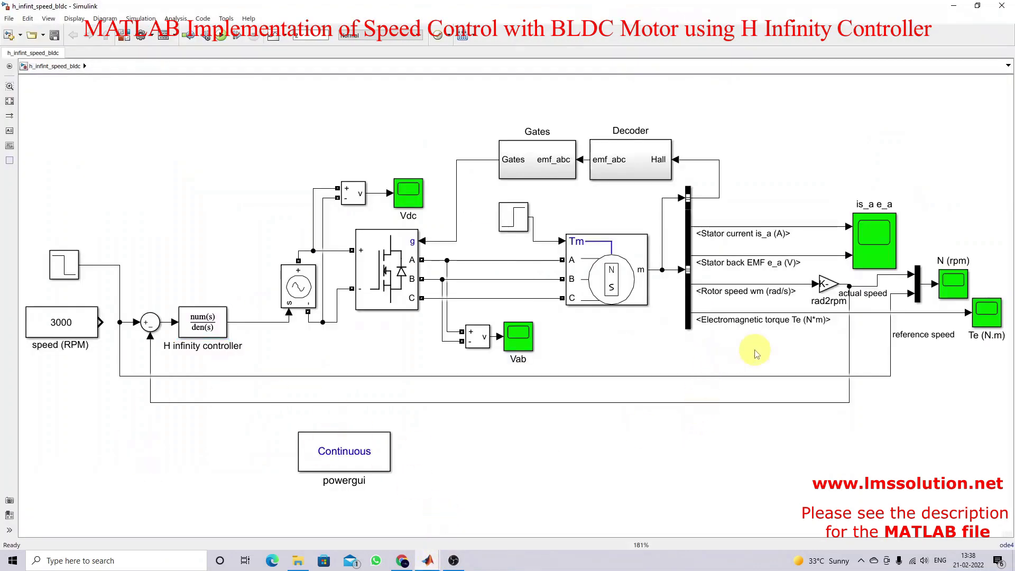
pyautogui.press('F12')
pyautogui.moveTo(845, 292)
pyautogui.mouseDown()
pyautogui.moveTo(845, 409)
pyautogui.moveTo(172, 409)
pyautogui.moveTo(150, 405)
pyautogui.moveTo(150, 348)
pyautogui.mouseUp()
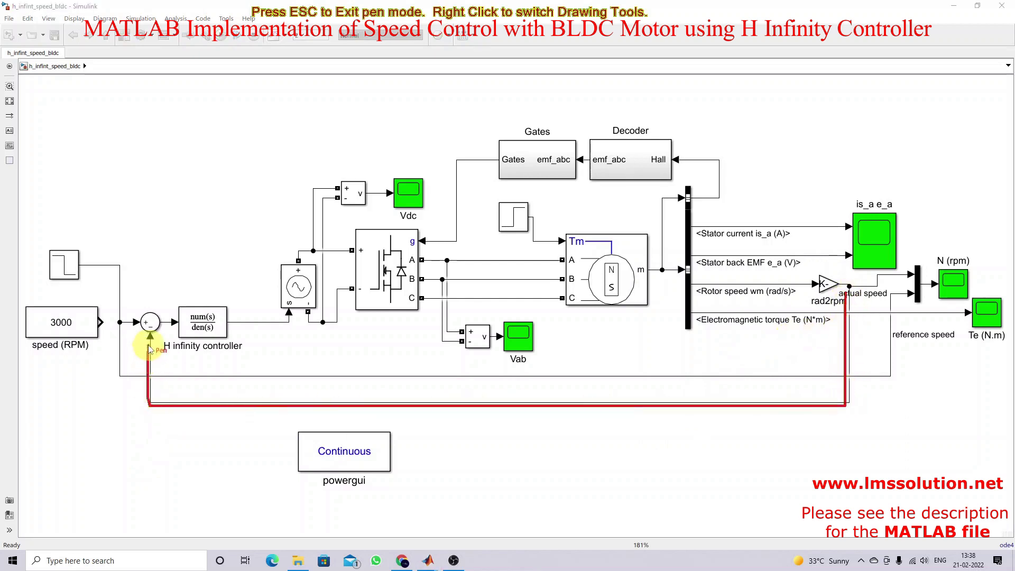
pyautogui.moveTo(90, 267)
pyautogui.mouseDown()
pyautogui.moveTo(122, 290)
pyautogui.moveTo(136, 317)
pyautogui.mouseUp()
pyautogui.moveTo(190, 293)
pyautogui.mouseDown()
pyautogui.moveTo(174, 339)
pyautogui.moveTo(219, 357)
pyautogui.moveTo(245, 311)
pyautogui.moveTo(189, 294)
pyautogui.mouseUp()
pyautogui.moveTo(239, 335)
pyautogui.mouseDown()
pyautogui.moveTo(270, 333)
pyautogui.moveTo(283, 316)
pyautogui.mouseUp()
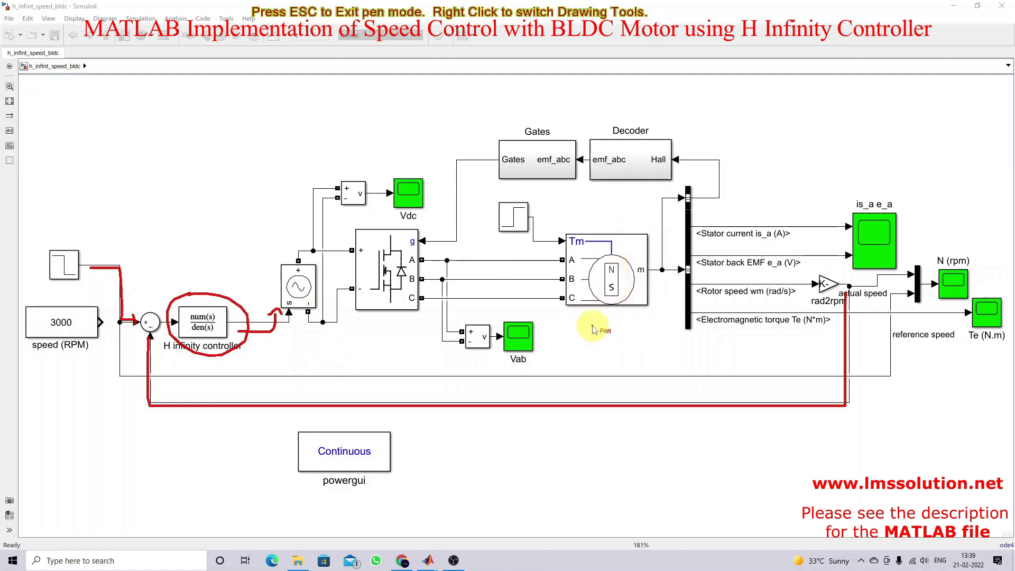
pyautogui.press('Escape')
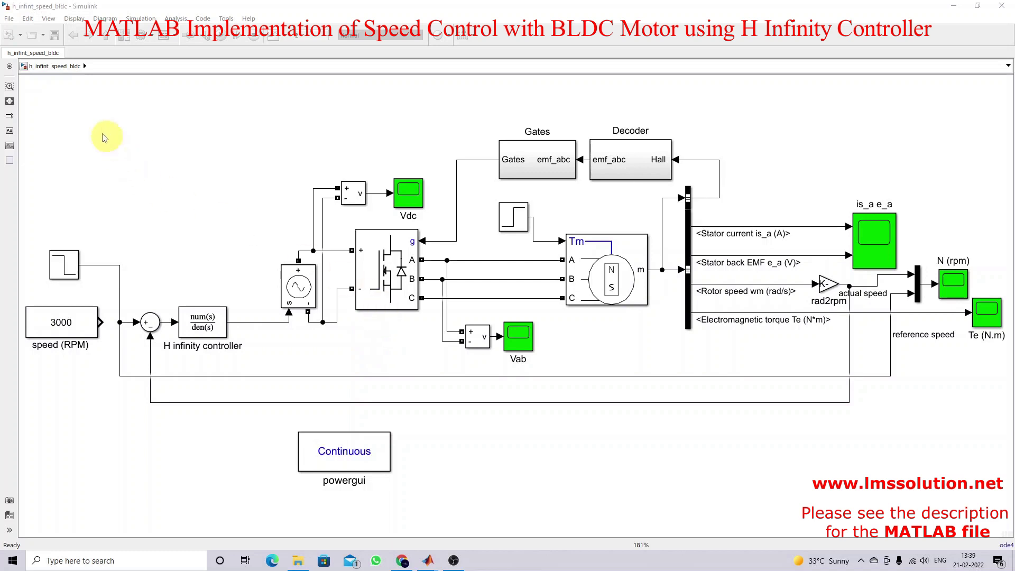
pyautogui.click(11, 102)
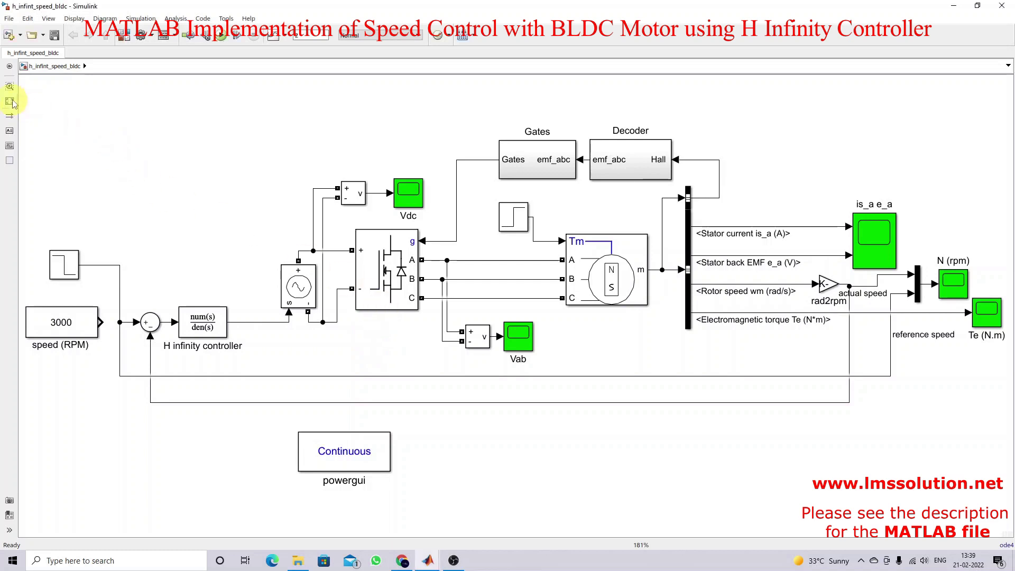
# Run the simulation and open the Vdc, N (rpm), Te, is_a e_a and Vab scopes
pyautogui.click(223, 41)
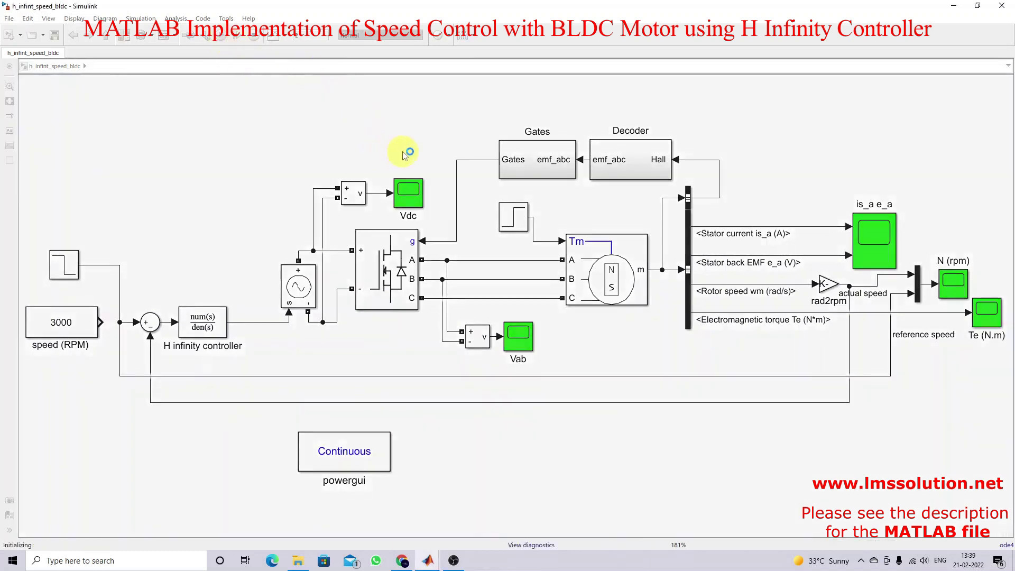
pyautogui.click(415, 191)
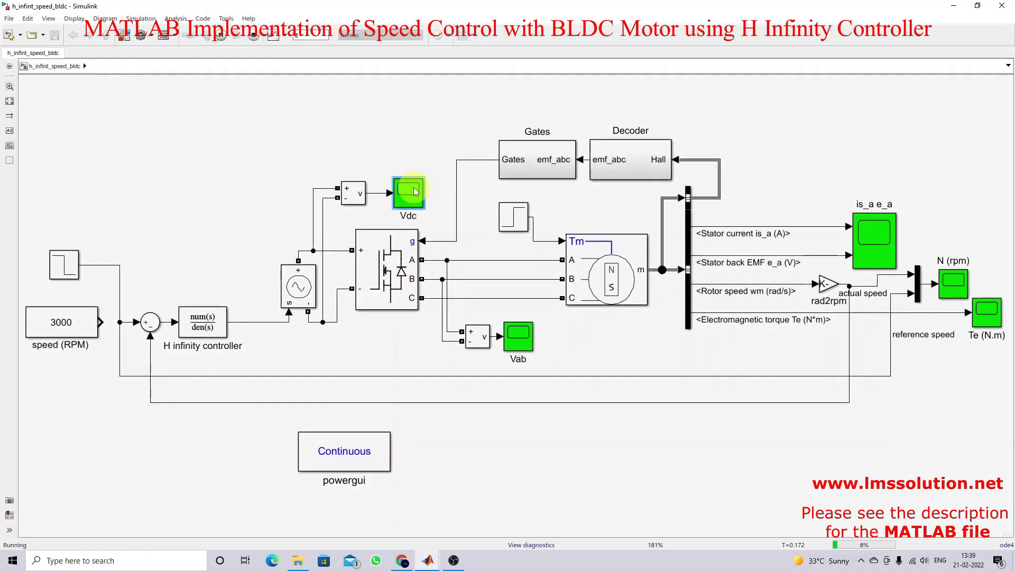
pyautogui.click(961, 290)
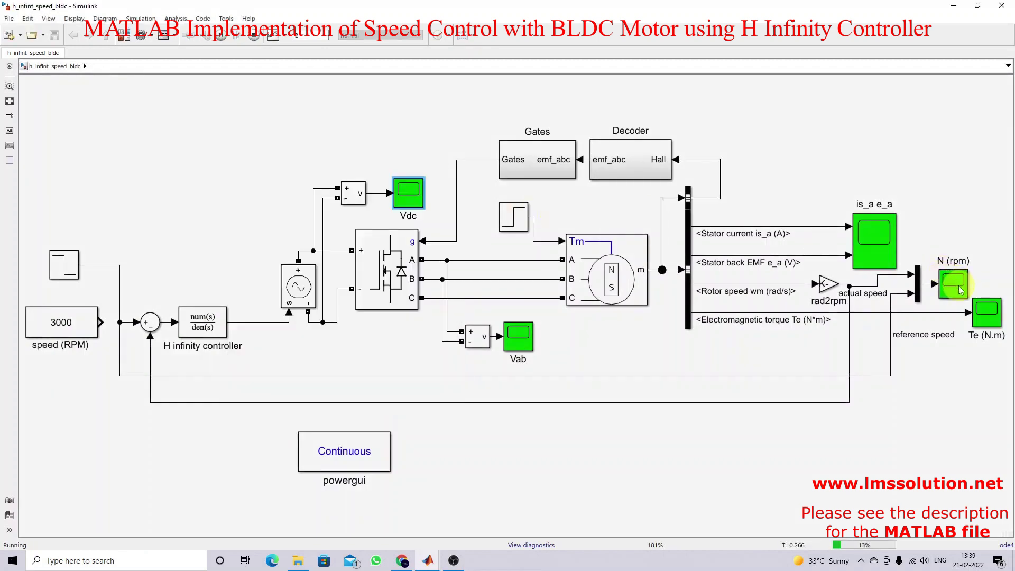
pyautogui.click(992, 320)
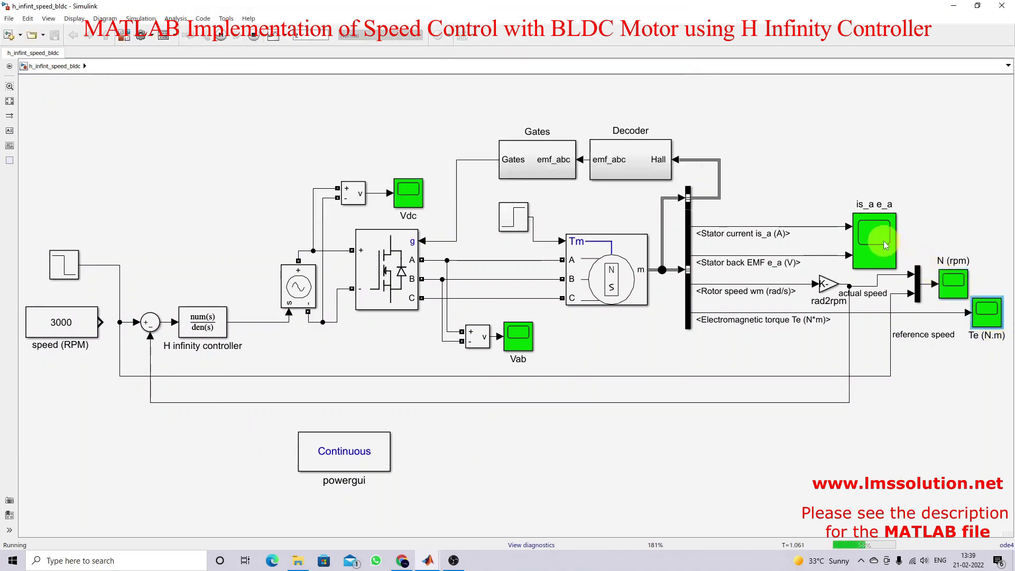
pyautogui.doubleClick(883, 240)
pyautogui.click(518, 333)
pyautogui.click(524, 339)
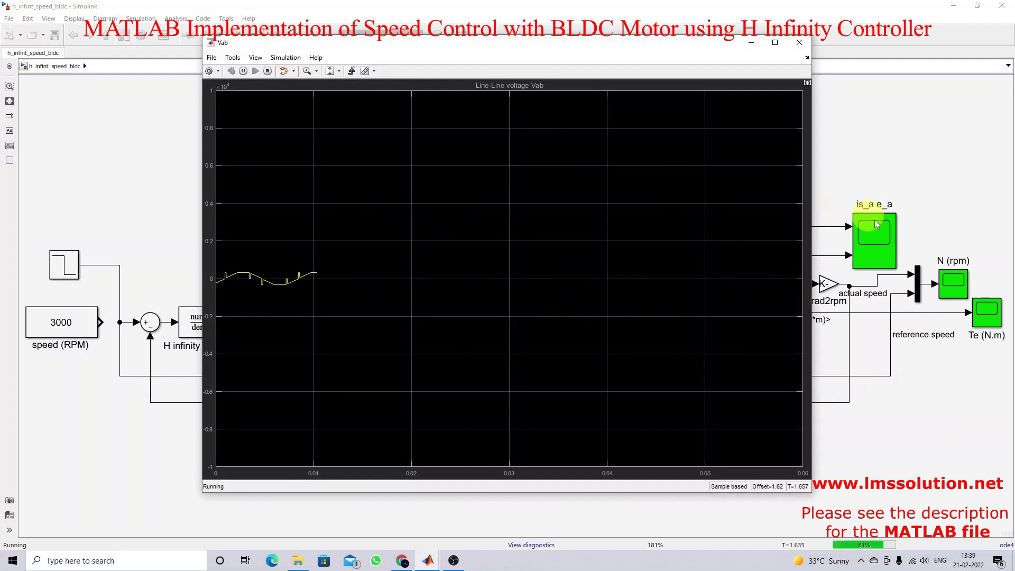
pyautogui.click(960, 282)
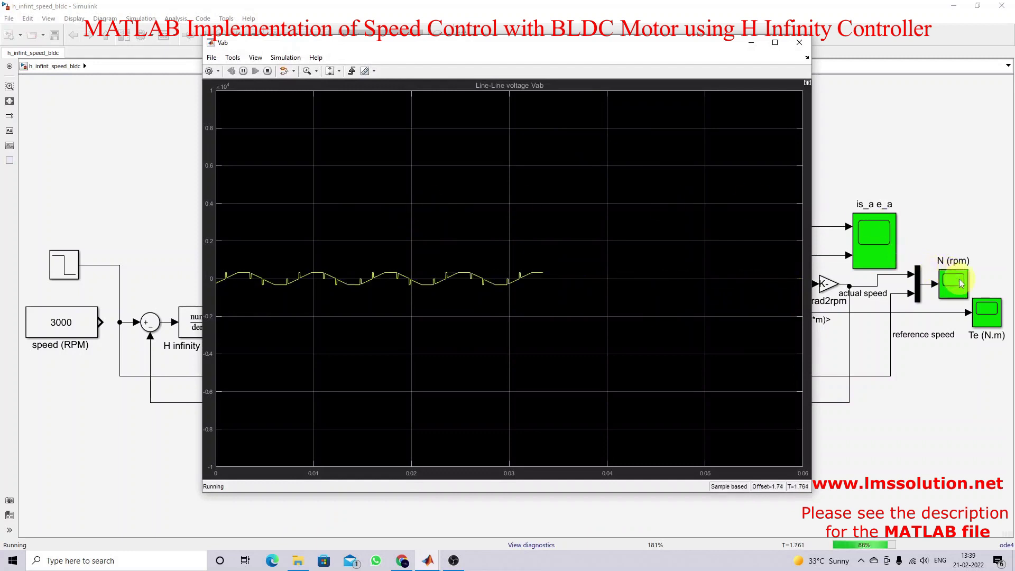
pyautogui.click(402, 187)
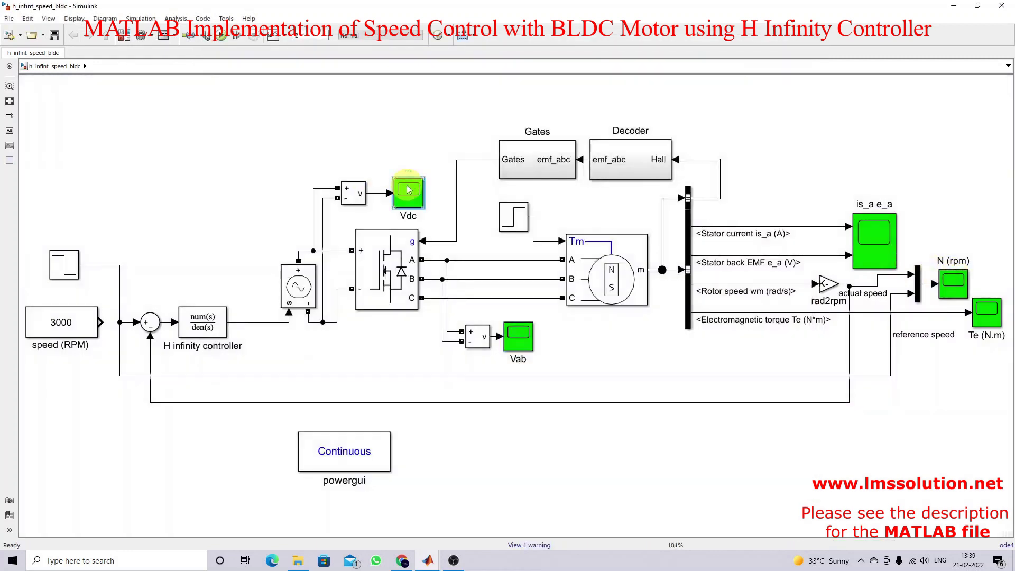
# Move the Vdc scope aside and autoscale it to the full 0–2 s trace
pyautogui.moveTo(350, 179); pyautogui.dragTo(195, 55)
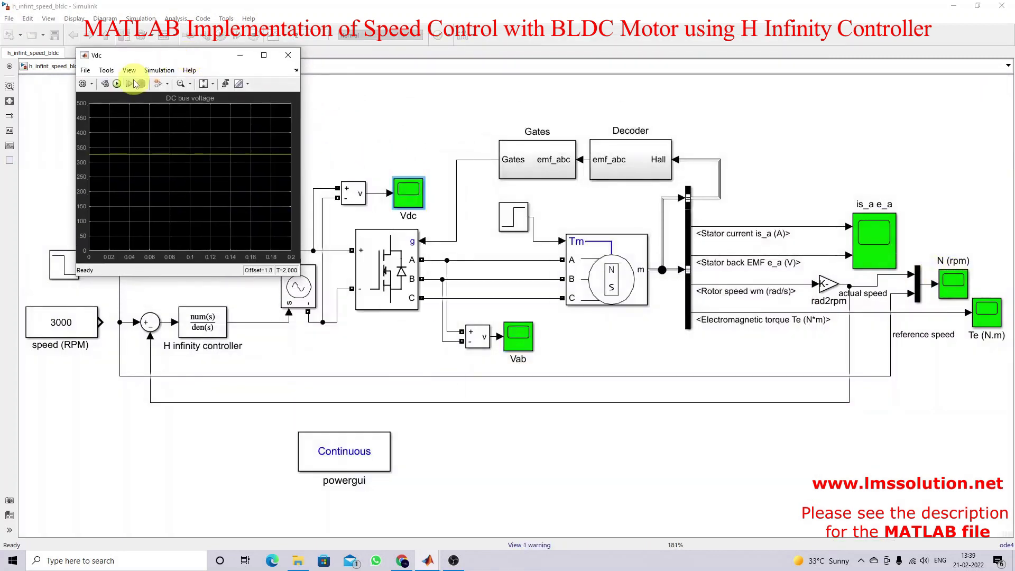
pyautogui.click(204, 84)
pyautogui.click(213, 83)
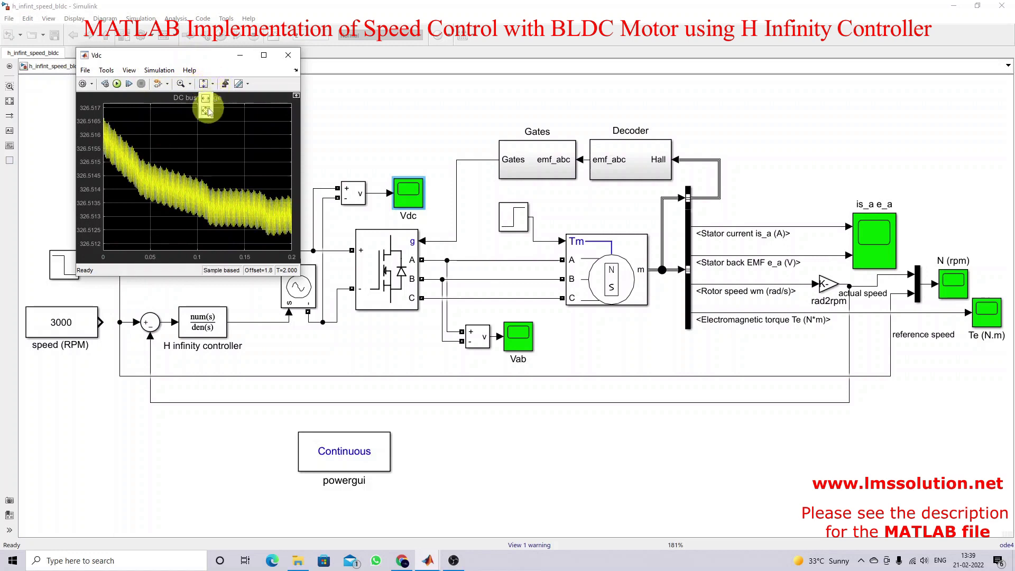
pyautogui.click(210, 96)
pyautogui.moveTo(218, 61); pyautogui.dragTo(154, 33)
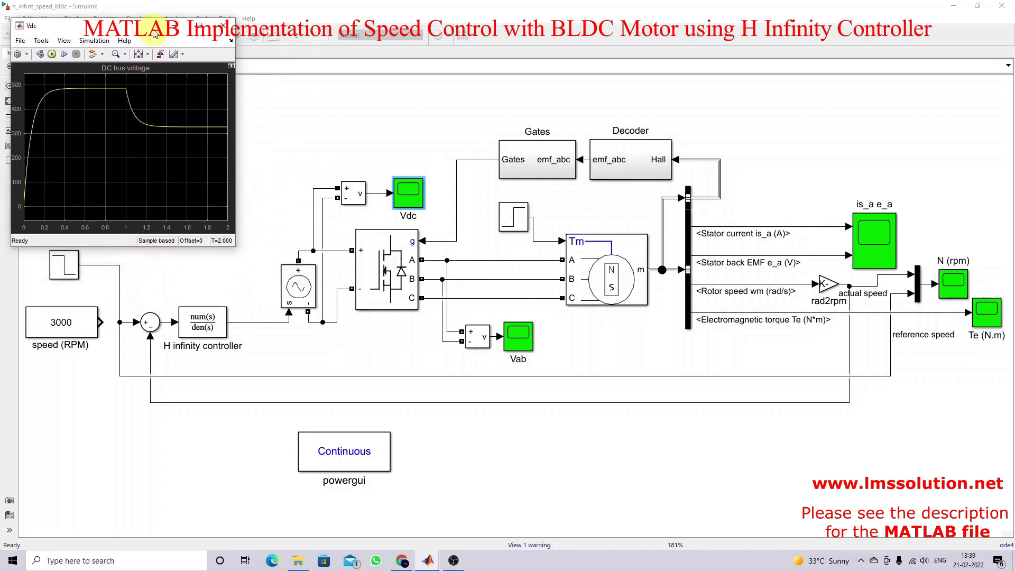
pyautogui.click(74, 274)
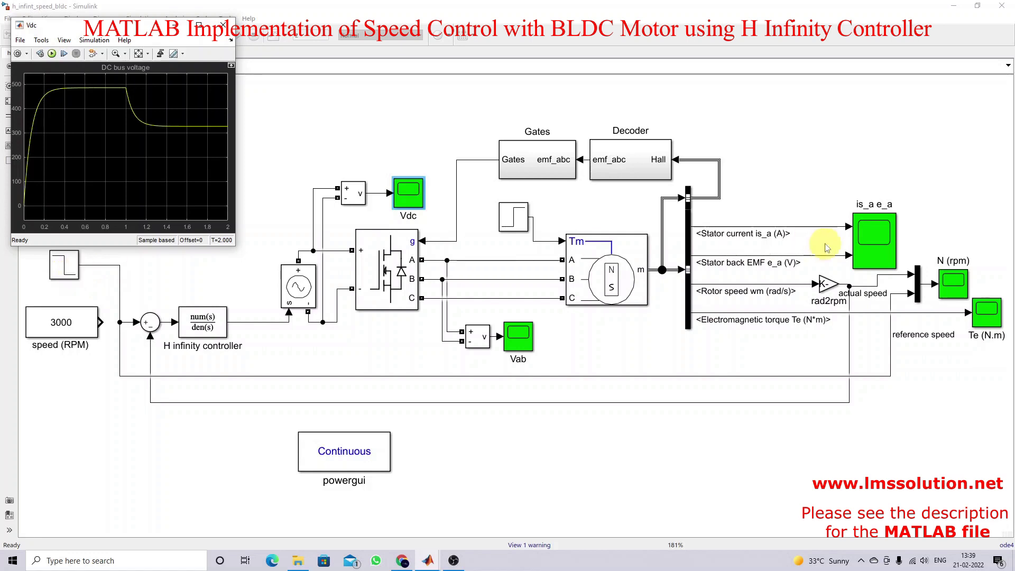
# Open the N (rpm) scope, shift it right and make its plot taller
pyautogui.doubleClick(952, 281)
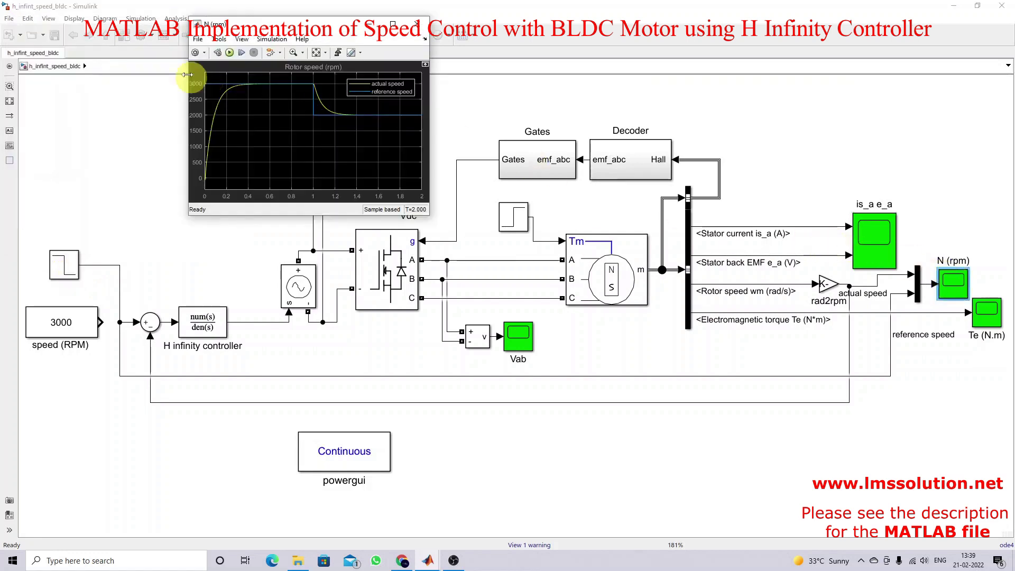
pyautogui.moveTo(434, 561)
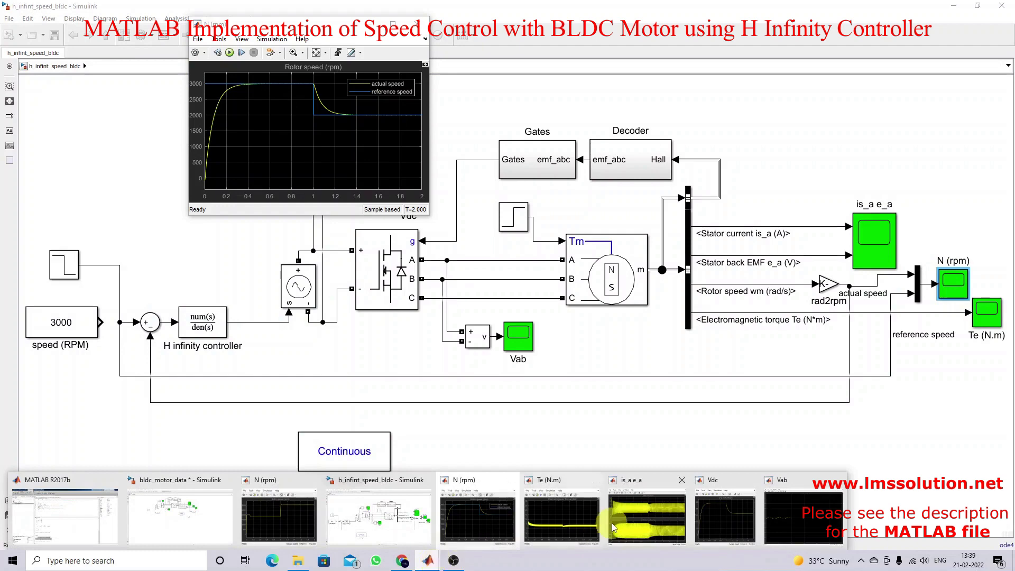
pyautogui.click(740, 513)
pyautogui.moveTo(261, 23); pyautogui.dragTo(308, 25)
pyautogui.moveTo(295, 216); pyautogui.dragTo(297, 244)
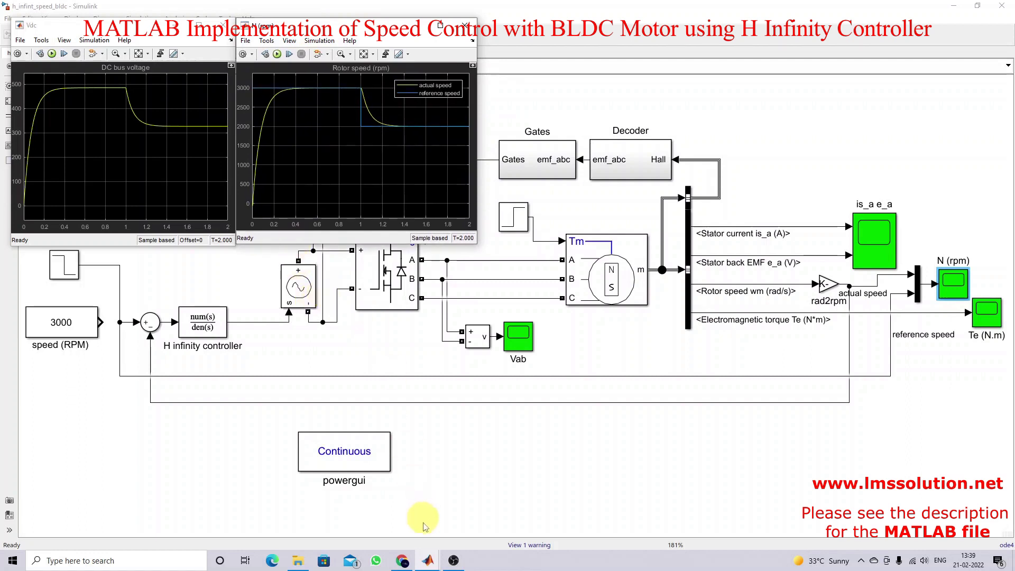
# Shift and enlarge the Te (N.m) scope and move the is_a e_a scope below
pyautogui.click(559, 516)
pyautogui.moveTo(539, 24); pyautogui.dragTo(564, 27)
pyautogui.moveTo(584, 216); pyautogui.dragTo(585, 246)
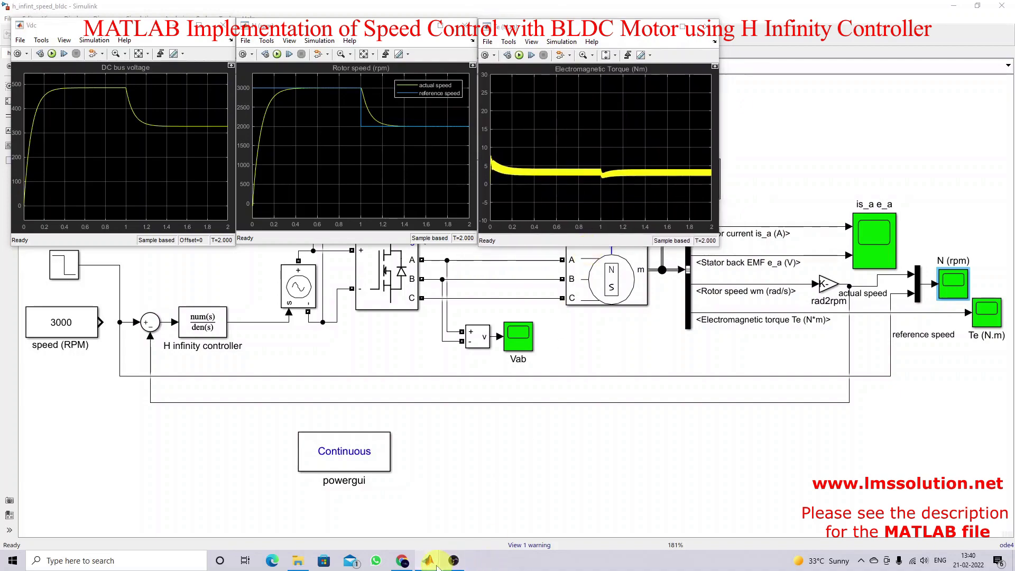
pyautogui.moveTo(436, 566)
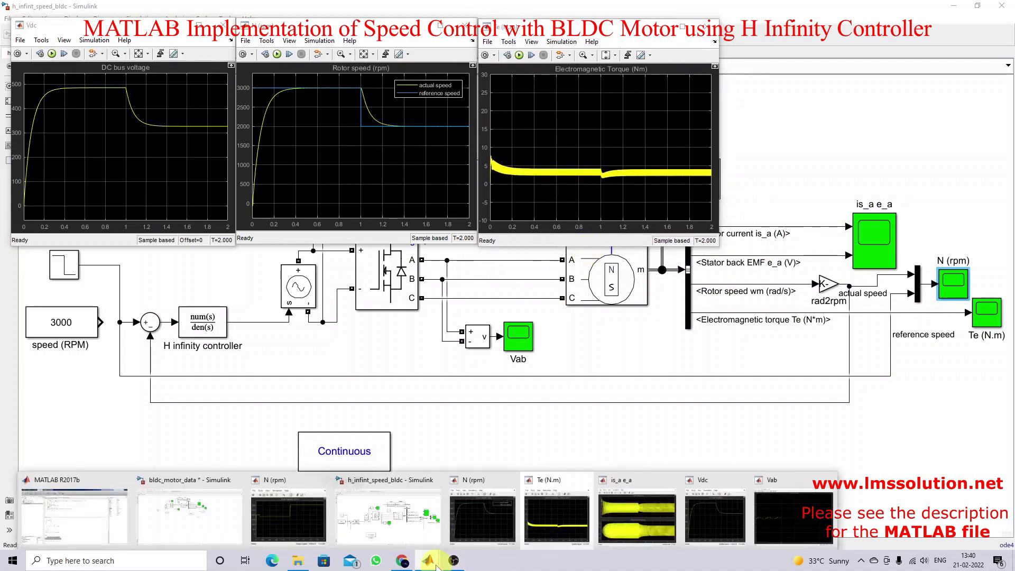
pyautogui.click(641, 532)
pyautogui.moveTo(433, 232); pyautogui.dragTo(388, 261)
# Bring each scope window forward in turn, then return to the model and open the Vab scope
pyautogui.click(438, 564)
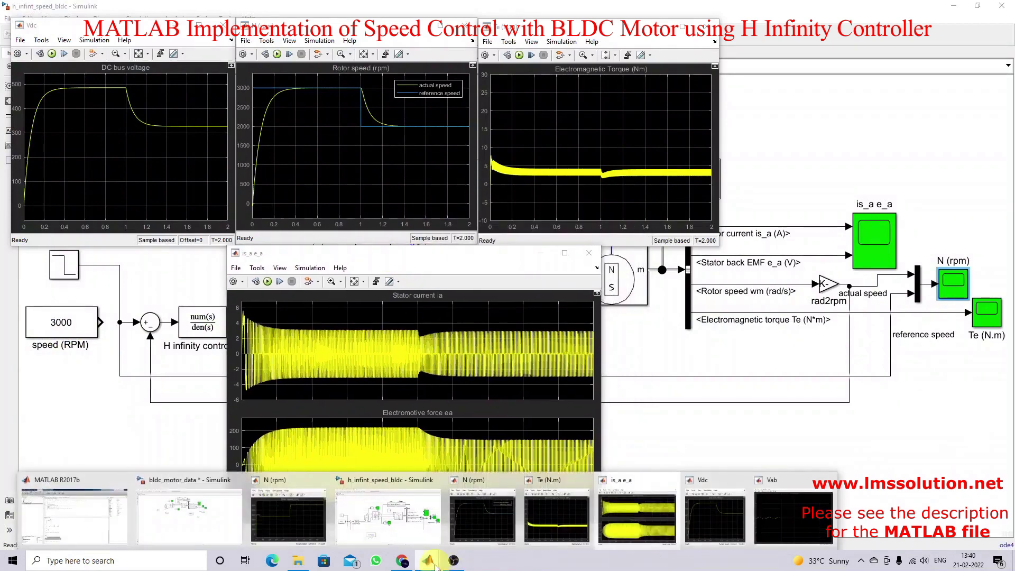
pyautogui.moveTo(270, 525)
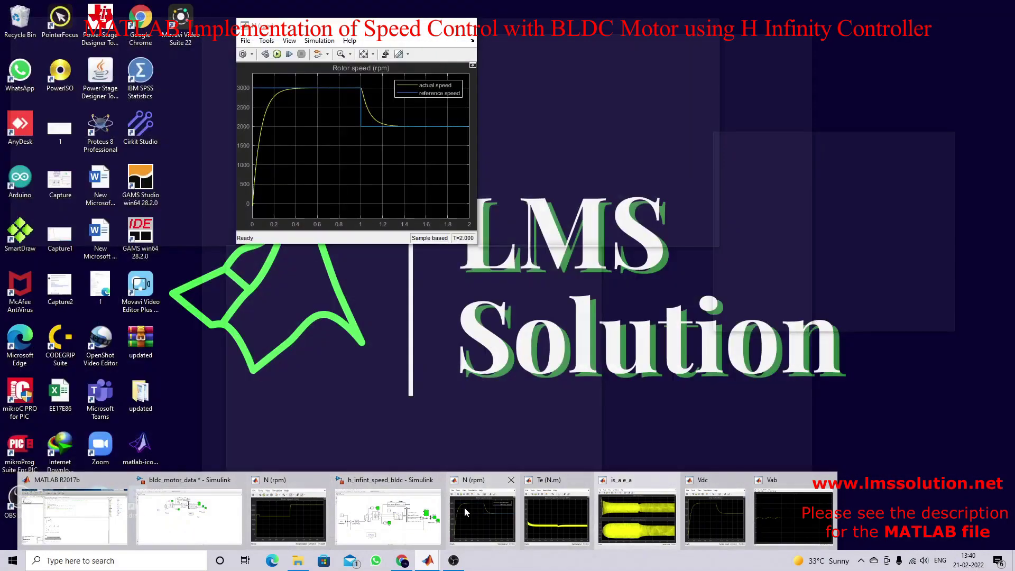
pyautogui.moveTo(402, 519)
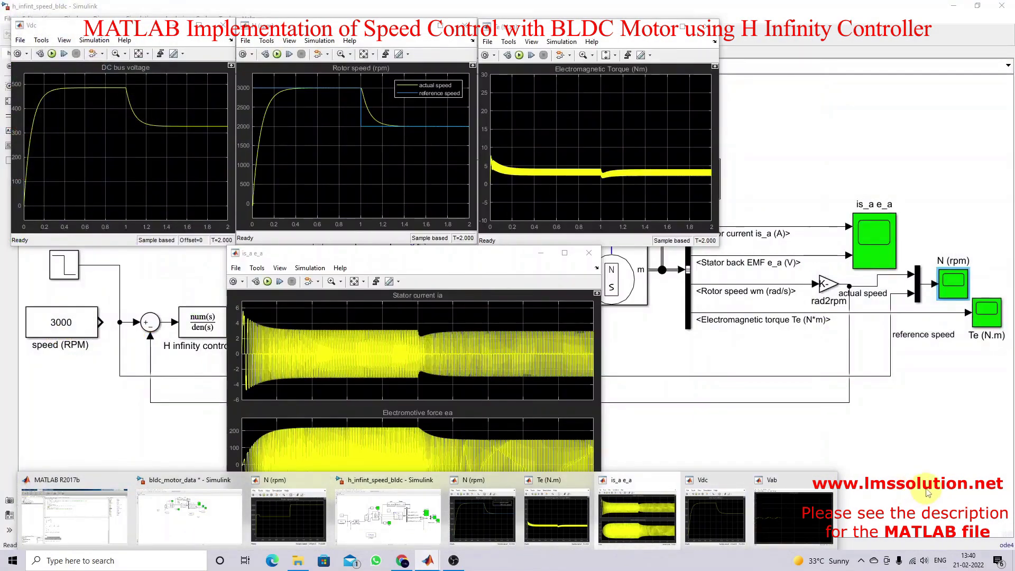
pyautogui.click(916, 486)
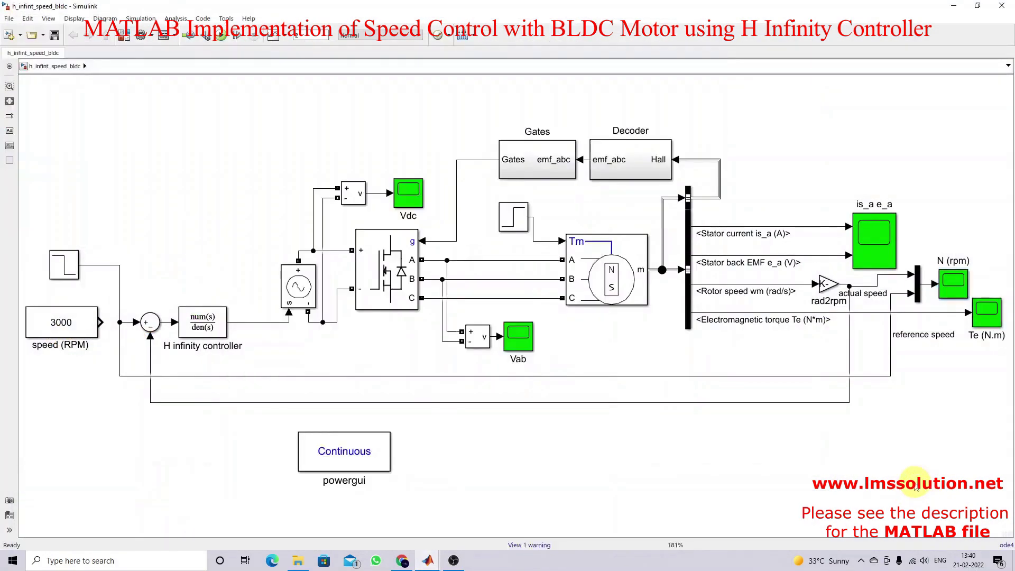
pyautogui.click(431, 563)
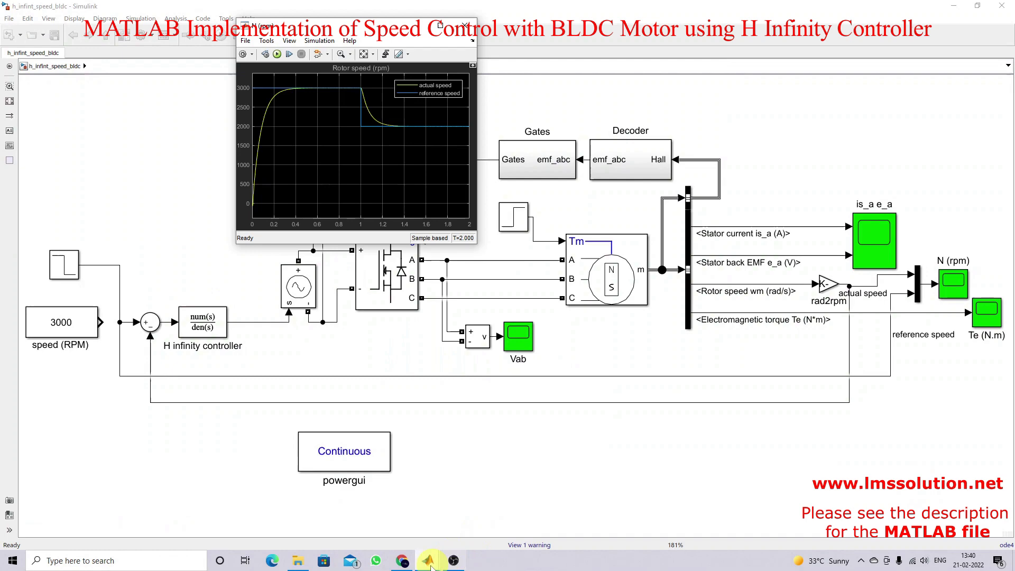
pyautogui.click(548, 523)
pyautogui.click(621, 523)
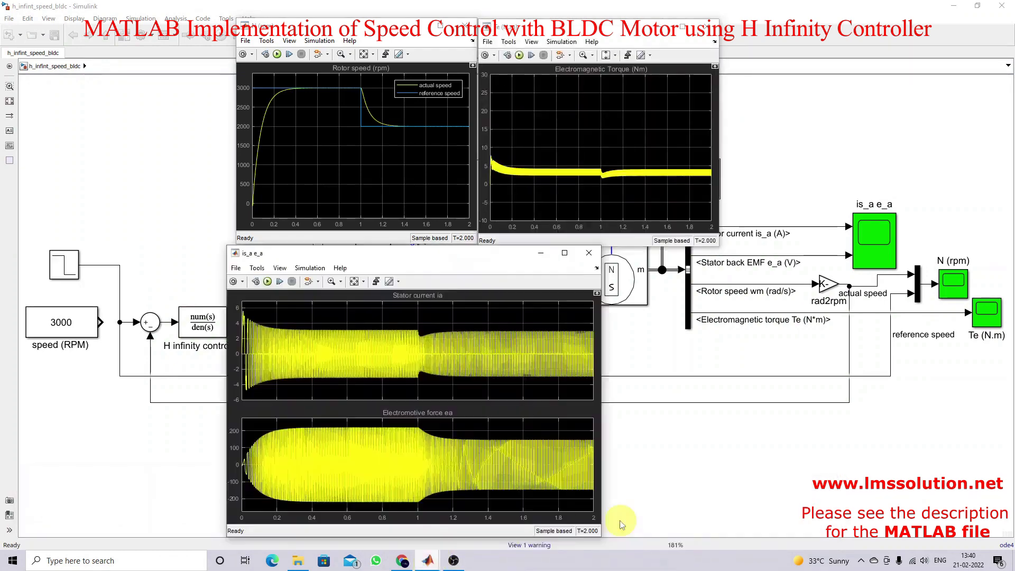
pyautogui.moveTo(429, 559)
pyautogui.click(701, 516)
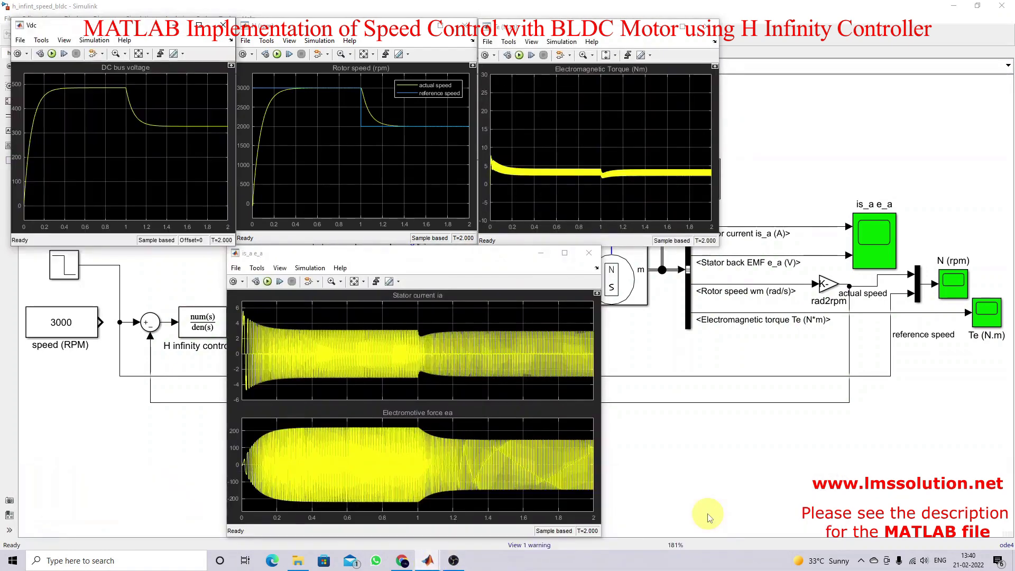
pyautogui.press('F10')
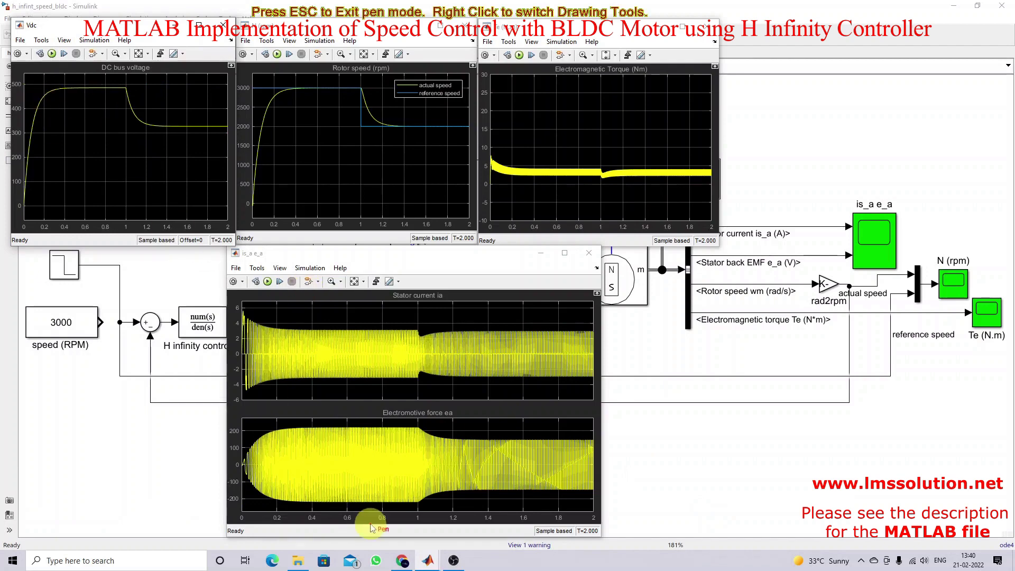
pyautogui.press('Escape')
pyautogui.click(669, 452)
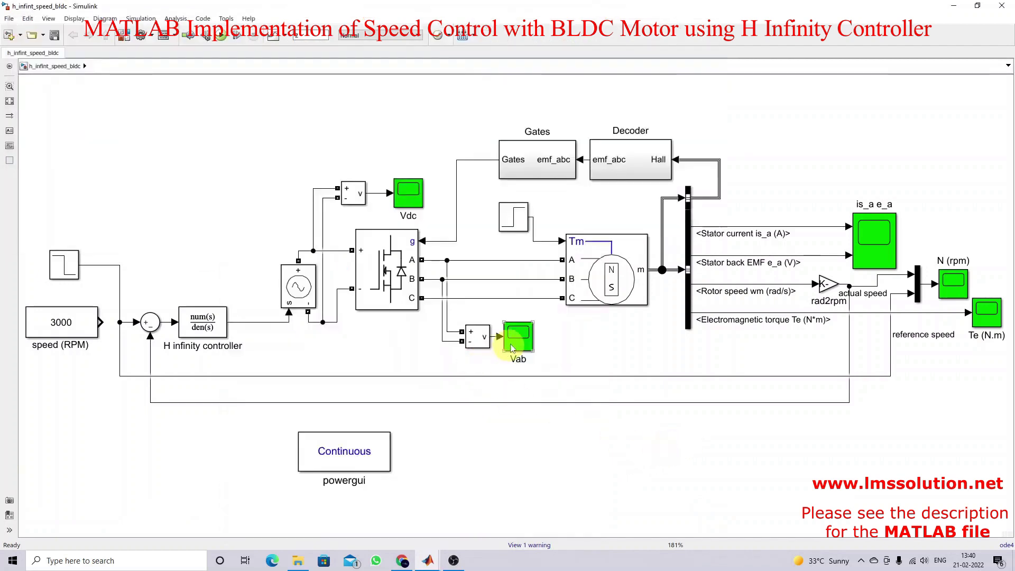
pyautogui.doubleClick(509, 344)
# Autoscale the Vab plot to the full 2 s run and move it down-right
pyautogui.click(331, 71)
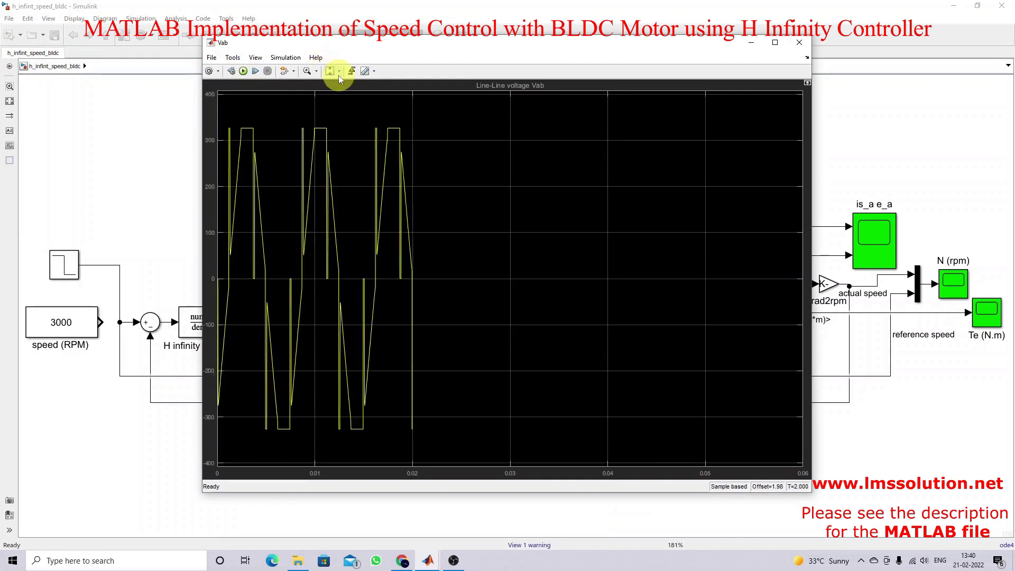
pyautogui.click(339, 71)
pyautogui.click(335, 94)
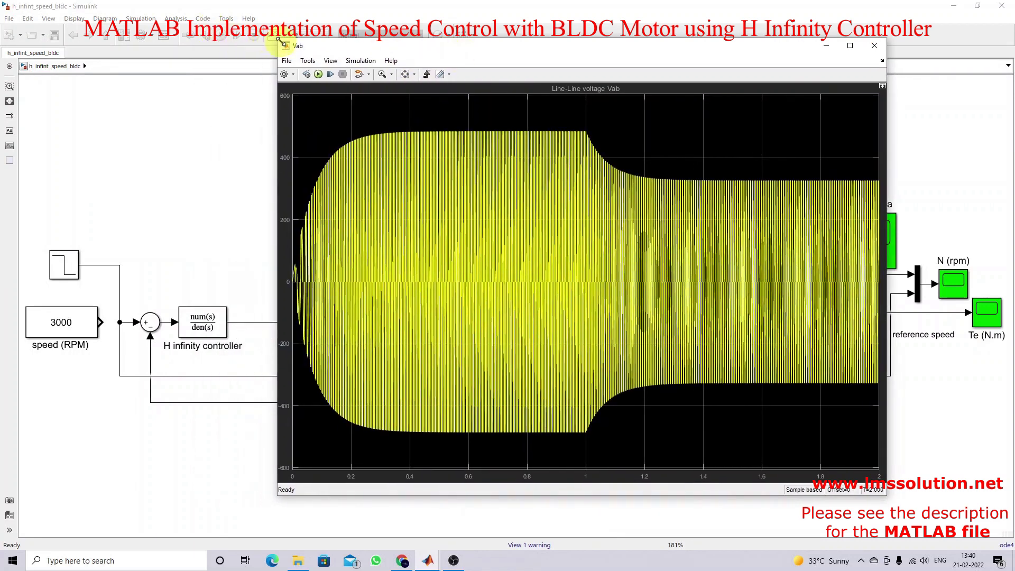
pyautogui.moveTo(279, 43); pyautogui.dragTo(544, 291)
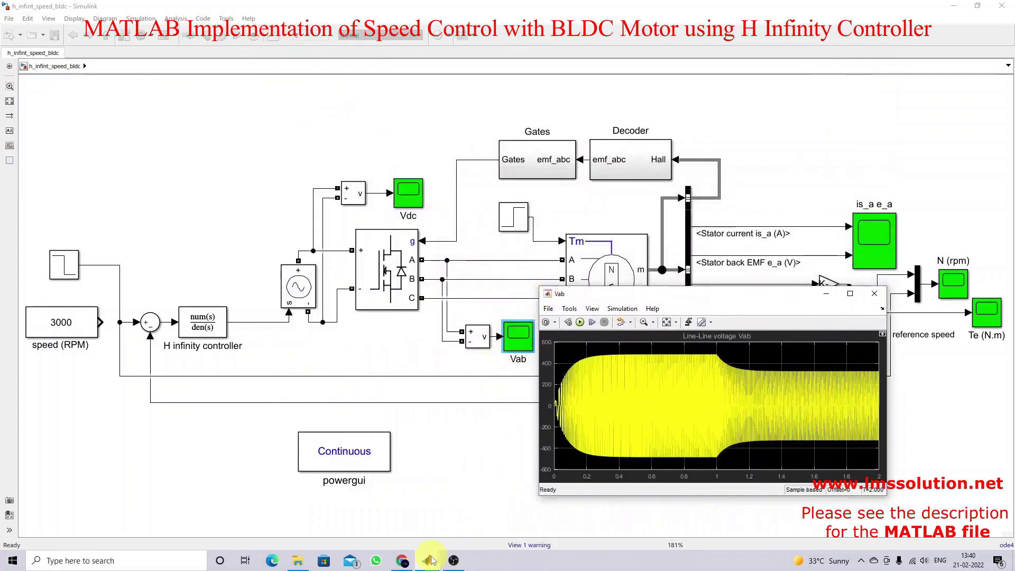
# Raise the N (rpm), Te, is_a e_a and Vdc scopes and tile them with Vab
pyautogui.moveTo(431, 562)
pyautogui.click(463, 518)
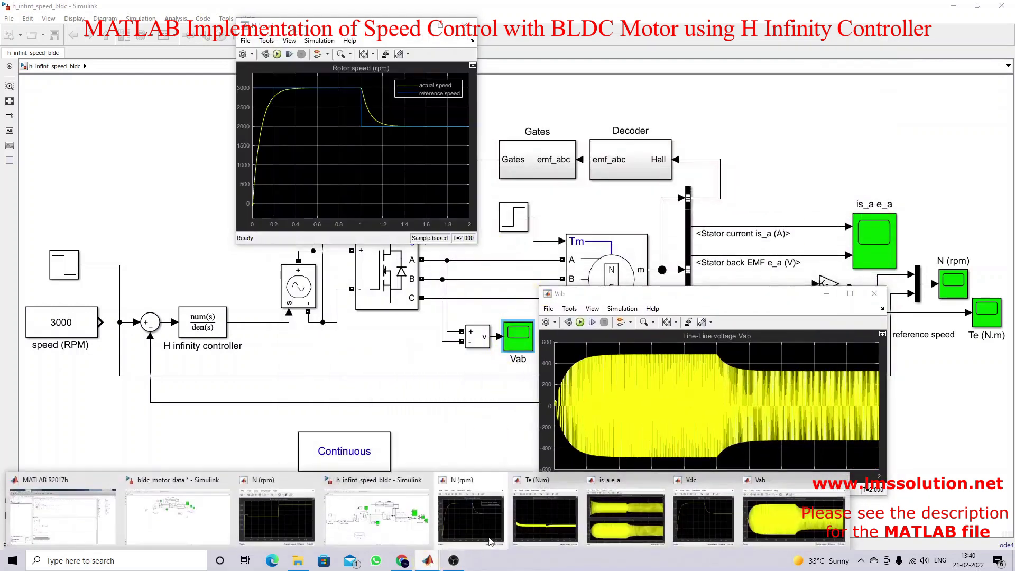
pyautogui.click(542, 520)
pyautogui.click(460, 516)
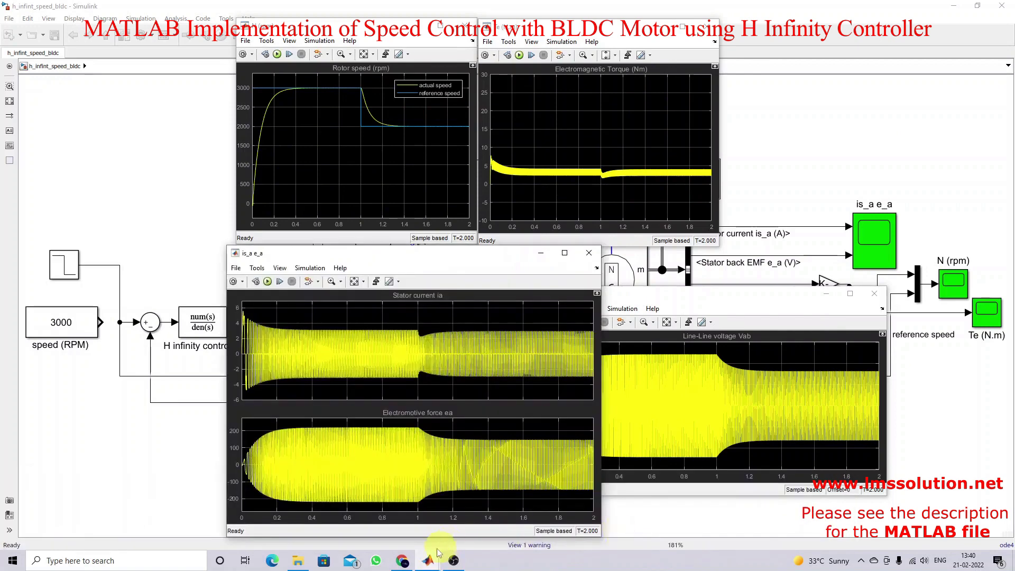
pyautogui.click(476, 518)
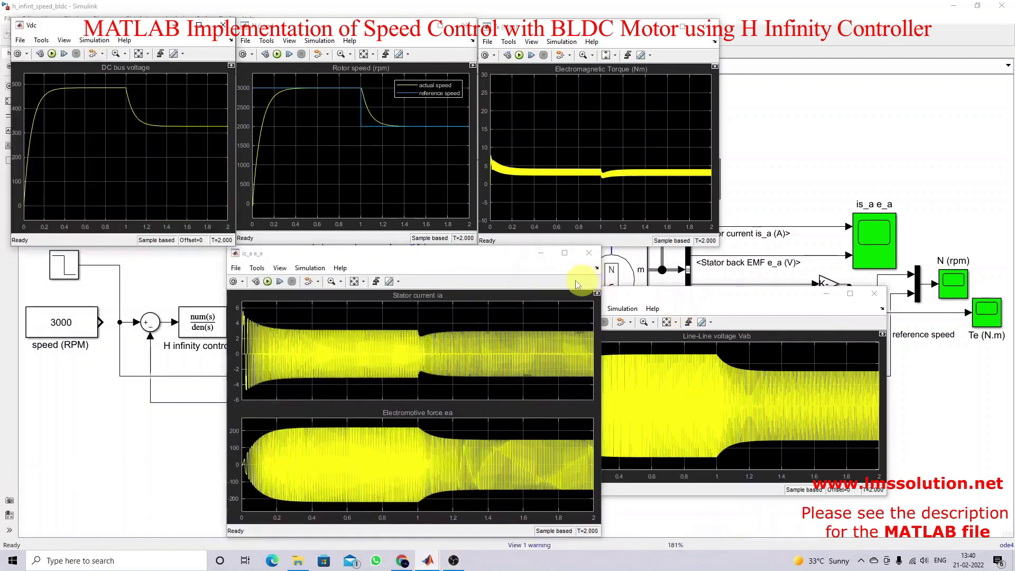
pyautogui.moveTo(335, 256); pyautogui.dragTo(159, 255)
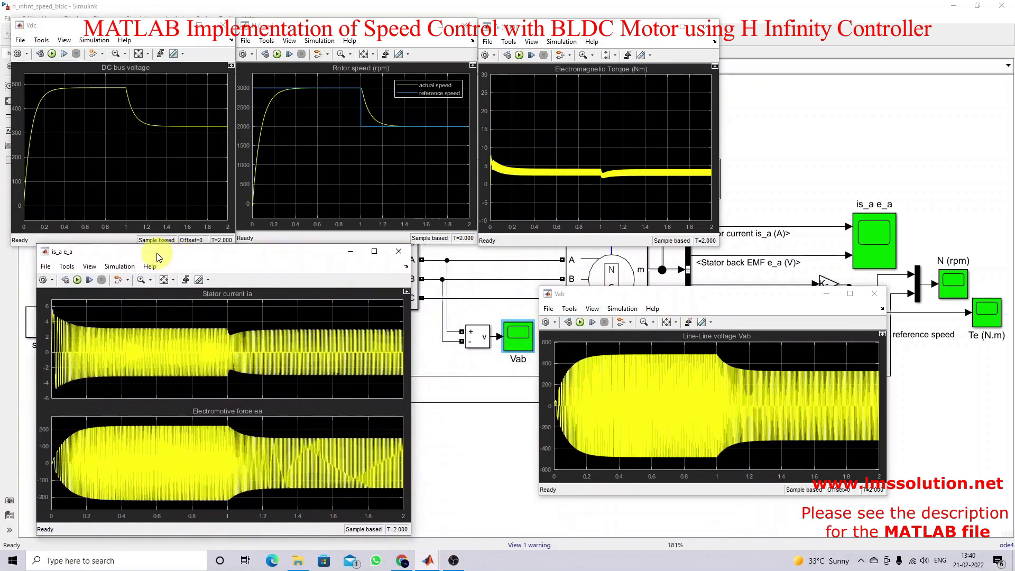
pyautogui.moveTo(635, 294); pyautogui.dragTo(513, 256)
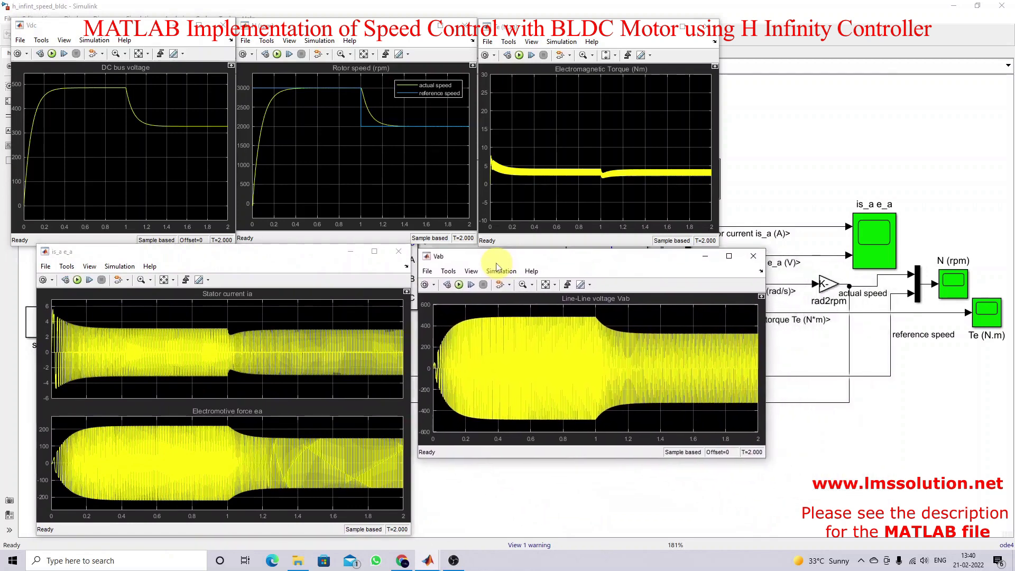
pyautogui.moveTo(764, 458); pyautogui.dragTo(710, 521)
pyautogui.hotkey('ctrl', 'shift', 'p')
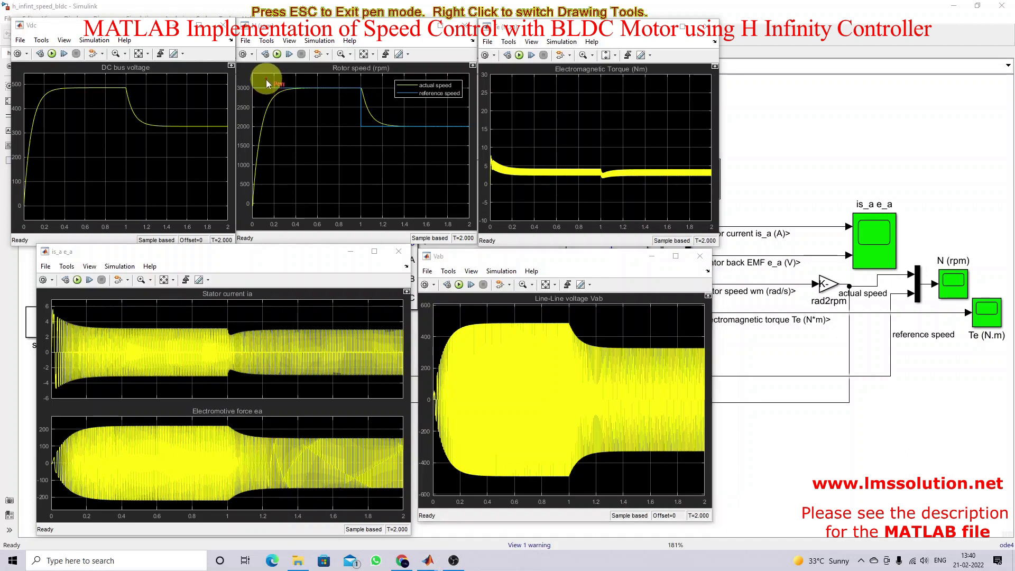
# Arrow the speed rise, circle the 1 s torque dip, and tick the current, EMF and Vab changes
pyautogui.moveTo(266, 79); pyautogui.dragTo(266, 90)
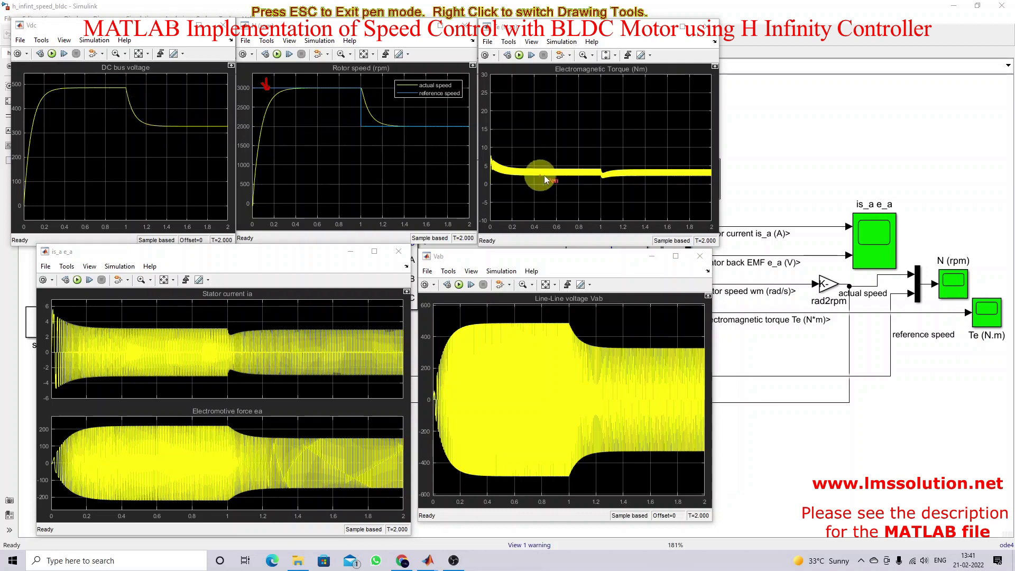
pyautogui.moveTo(586, 159); pyautogui.dragTo(623, 164)
pyautogui.moveTo(573, 193)
pyautogui.mouseDown()
pyautogui.moveTo(626, 191)
pyautogui.moveTo(627, 162)
pyautogui.mouseUp()
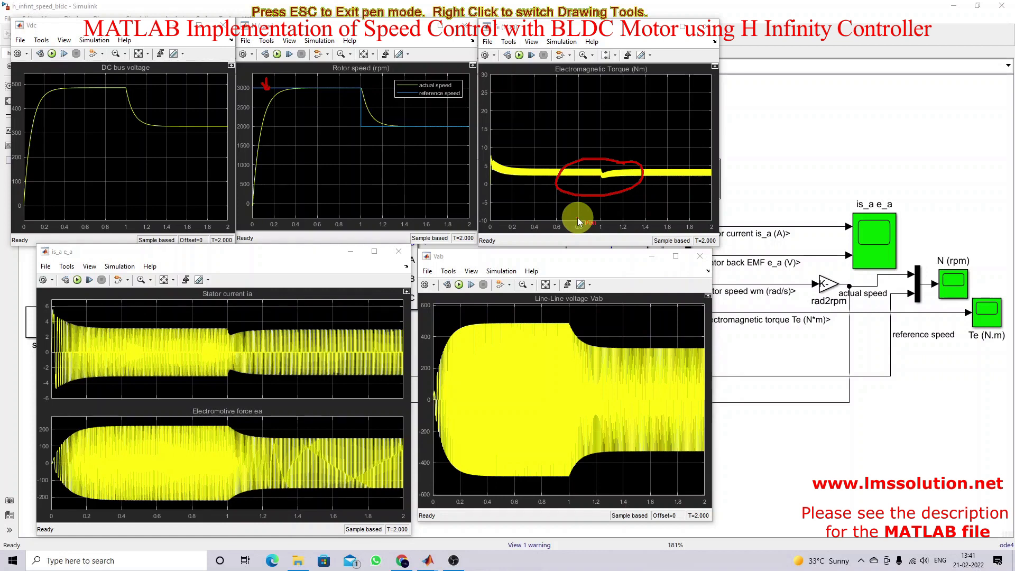
pyautogui.moveTo(166, 316); pyautogui.dragTo(206, 311)
pyautogui.moveTo(259, 426); pyautogui.dragTo(291, 423)
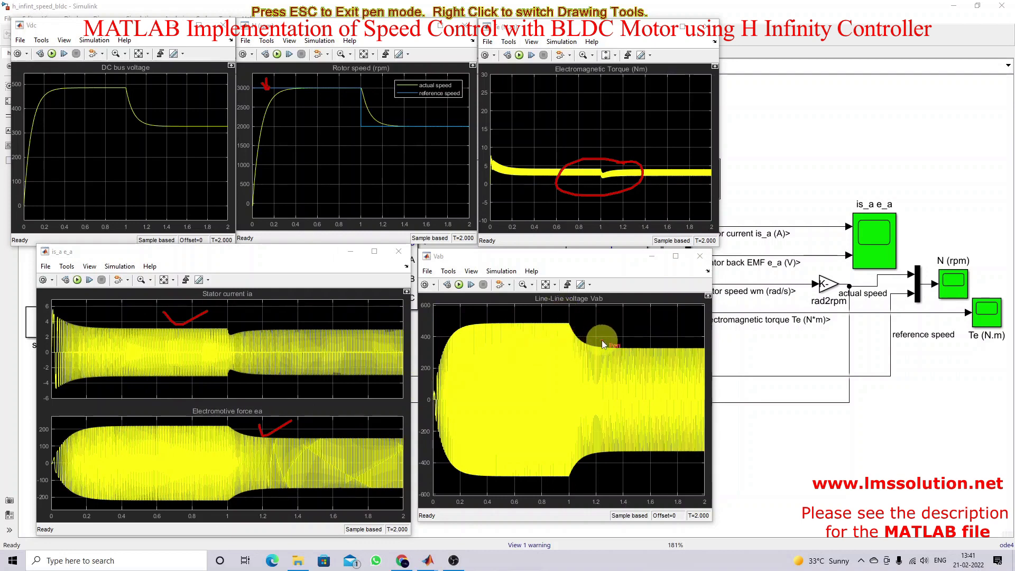
pyautogui.moveTo(601, 335); pyautogui.dragTo(636, 335)
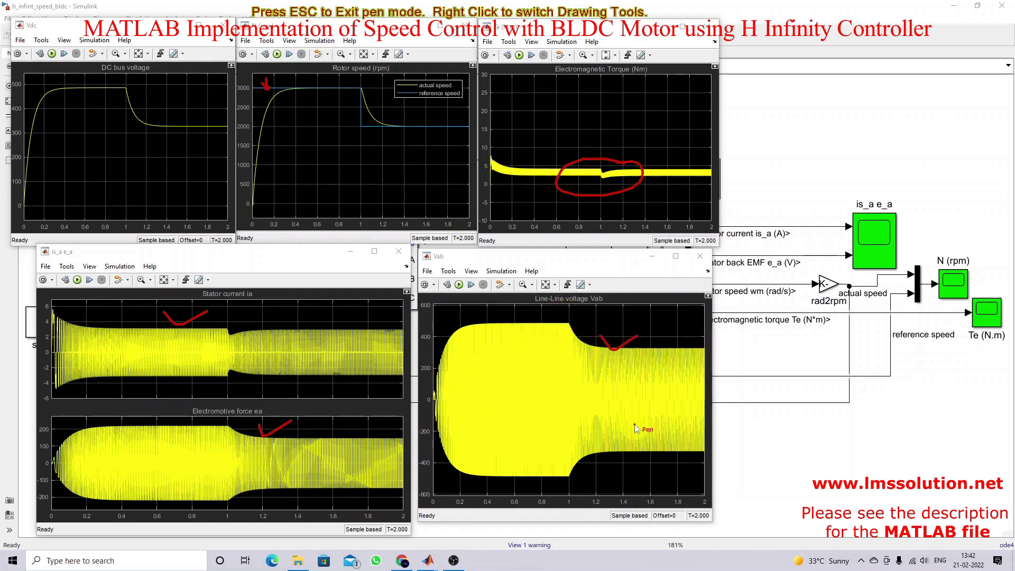